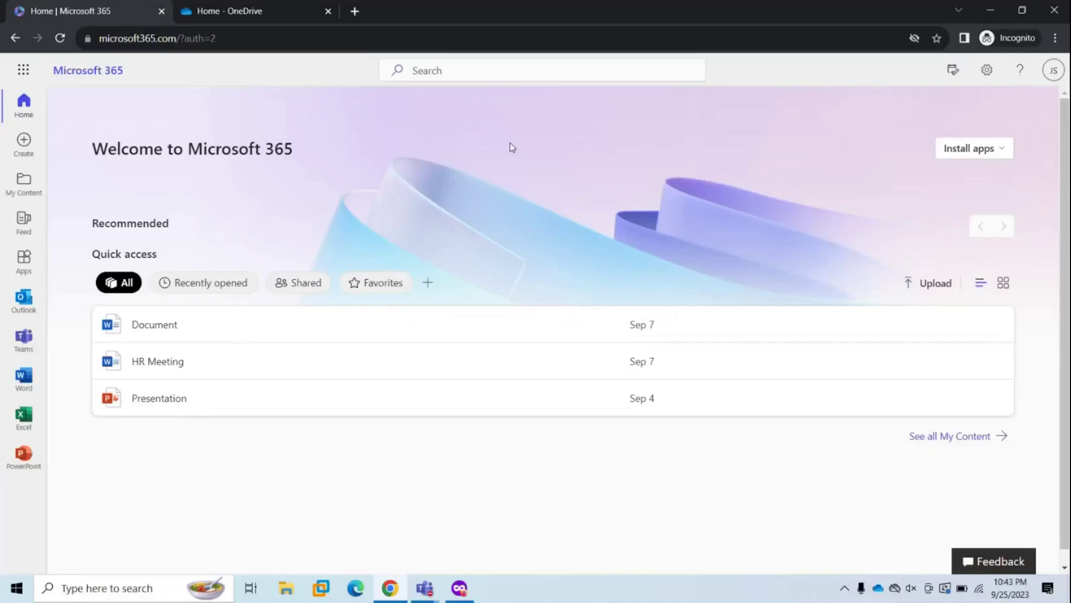
- Open OneDrive from the Microsoft 365 app launcher to see the recent files
{"action": "left_click", "coordinate": [23, 69]}
{"action": "left_click", "coordinate": [132, 150]}
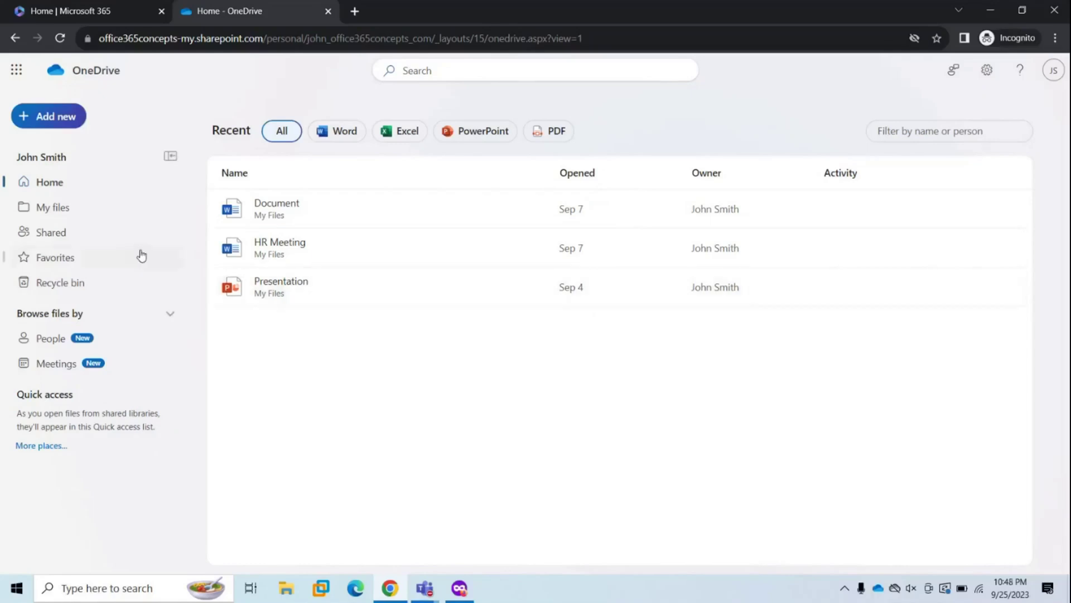
- Show My files, listing Attachments, HR Meeting.docx, IT Doc.docx, PPT.pptx and the text files
{"action": "left_click", "coordinate": [63, 210]}
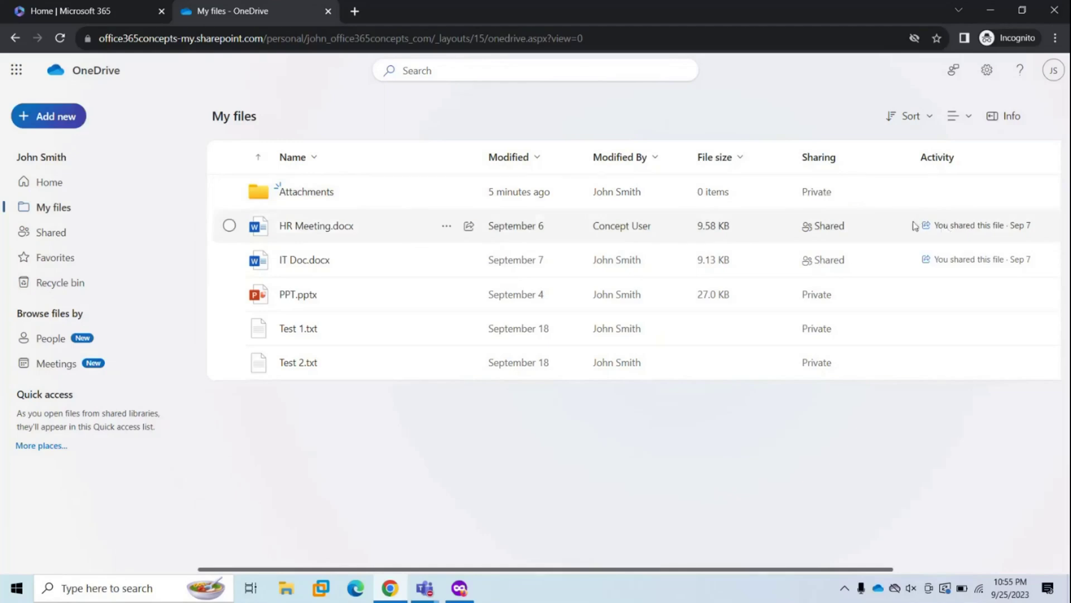
{"action": "left_click", "coordinate": [913, 116]}
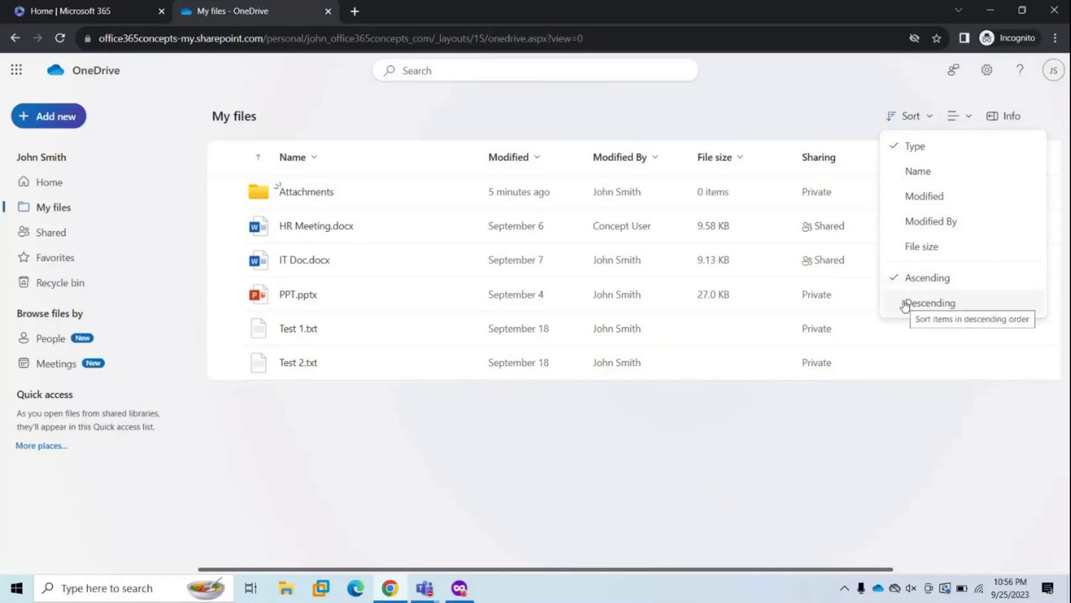
{"action": "left_click", "coordinate": [915, 117]}
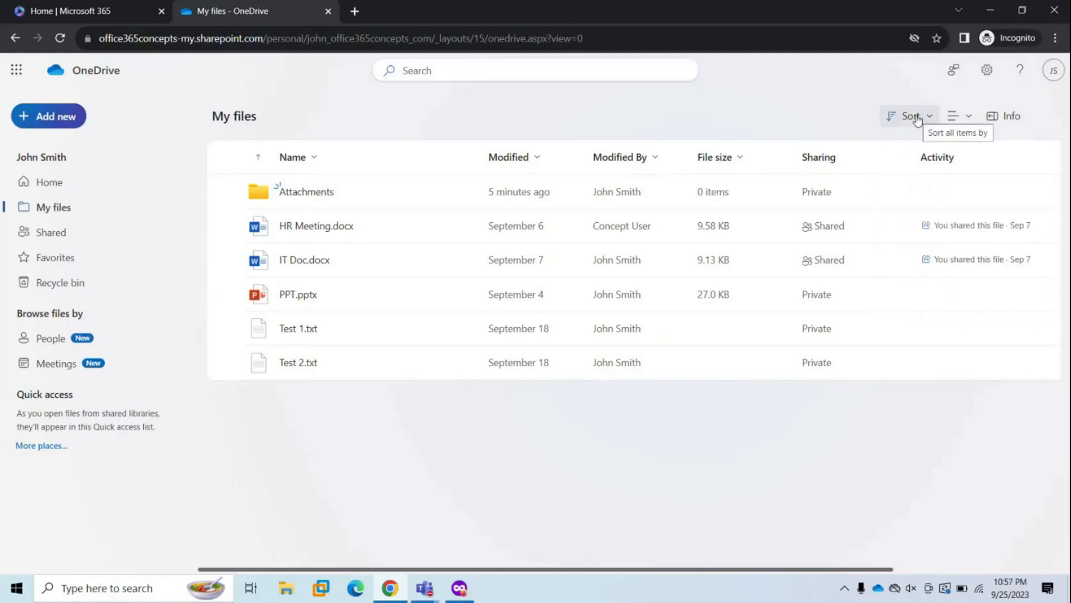
{"action": "left_click", "coordinate": [970, 119]}
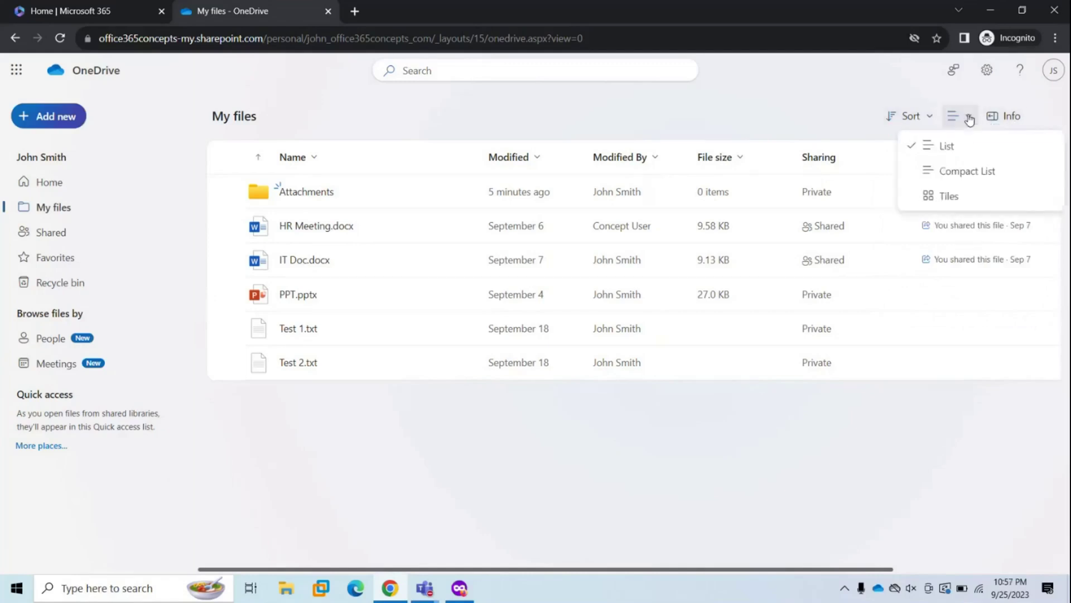
{"action": "left_click", "coordinate": [958, 173]}
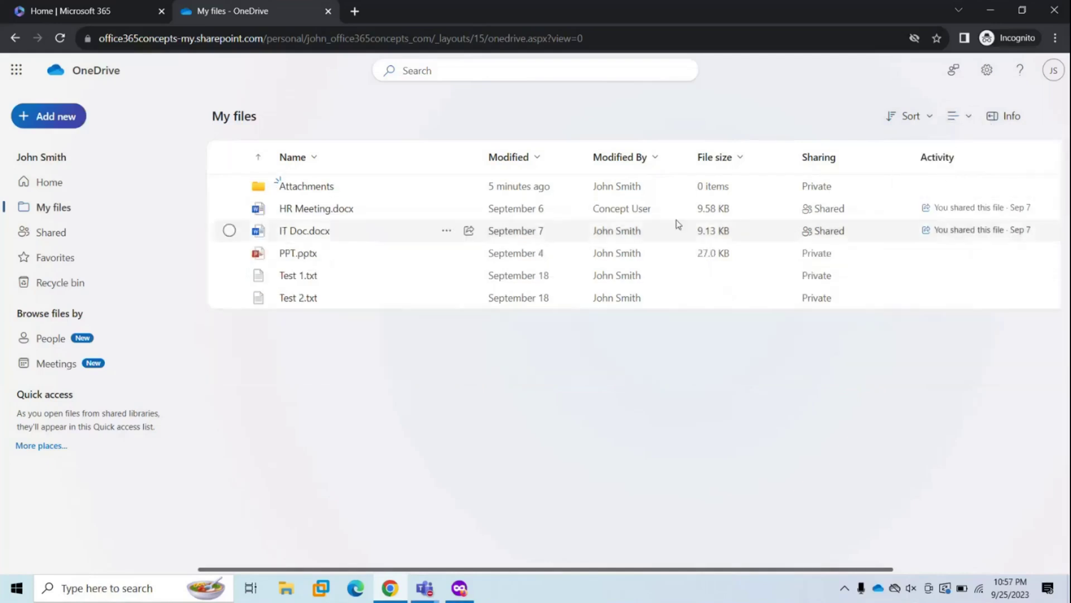
{"action": "left_click", "coordinate": [968, 118]}
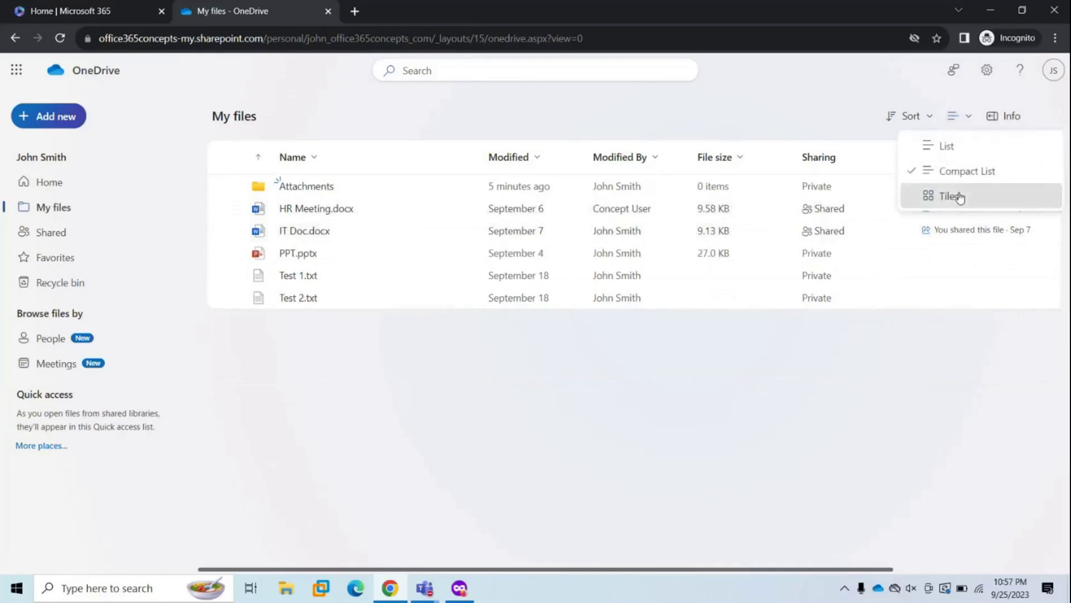
{"action": "left_click", "coordinate": [959, 196]}
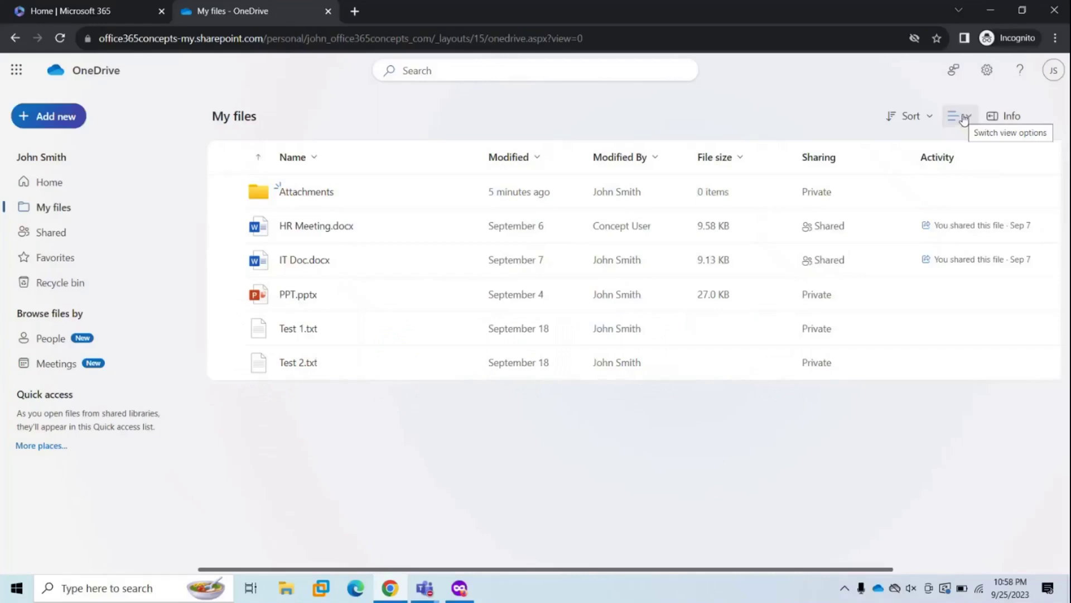
{"action": "left_click", "coordinate": [229, 226]}
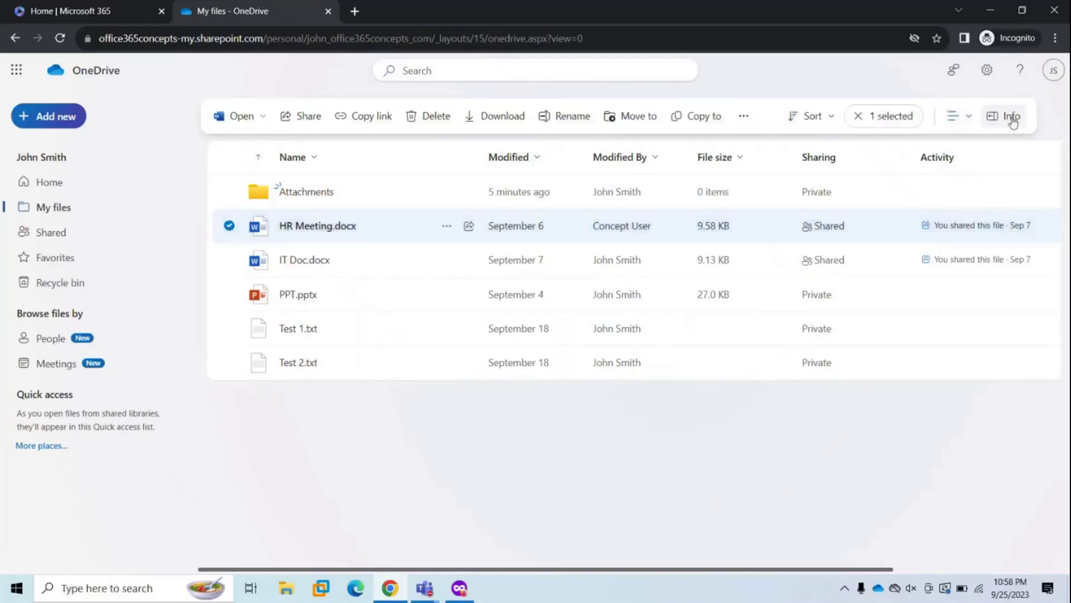
{"action": "left_click", "coordinate": [1012, 116]}
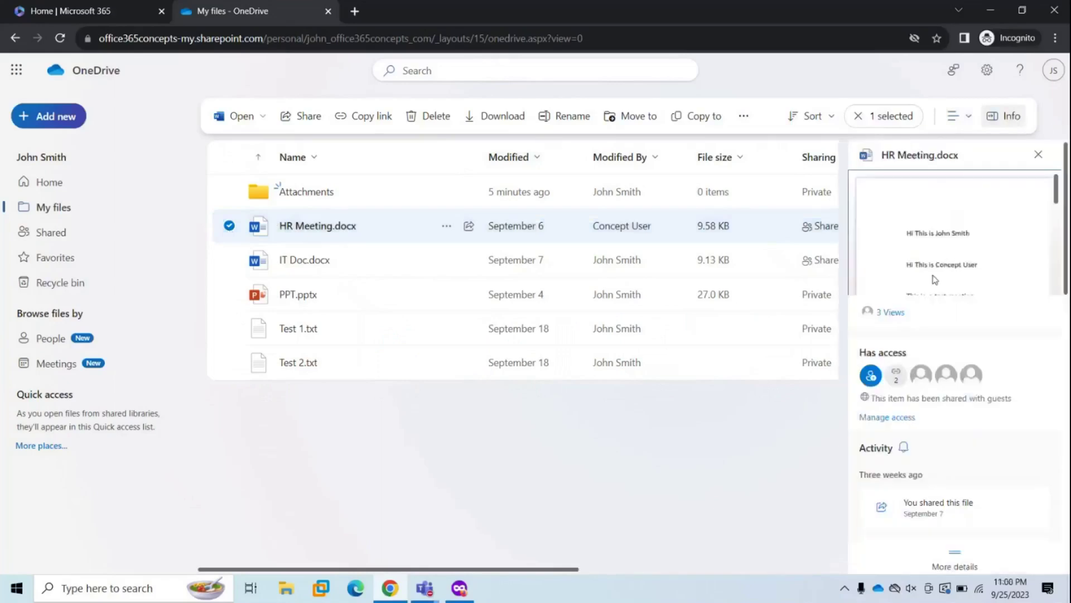
{"action": "mouse_move", "coordinate": [916, 375]}
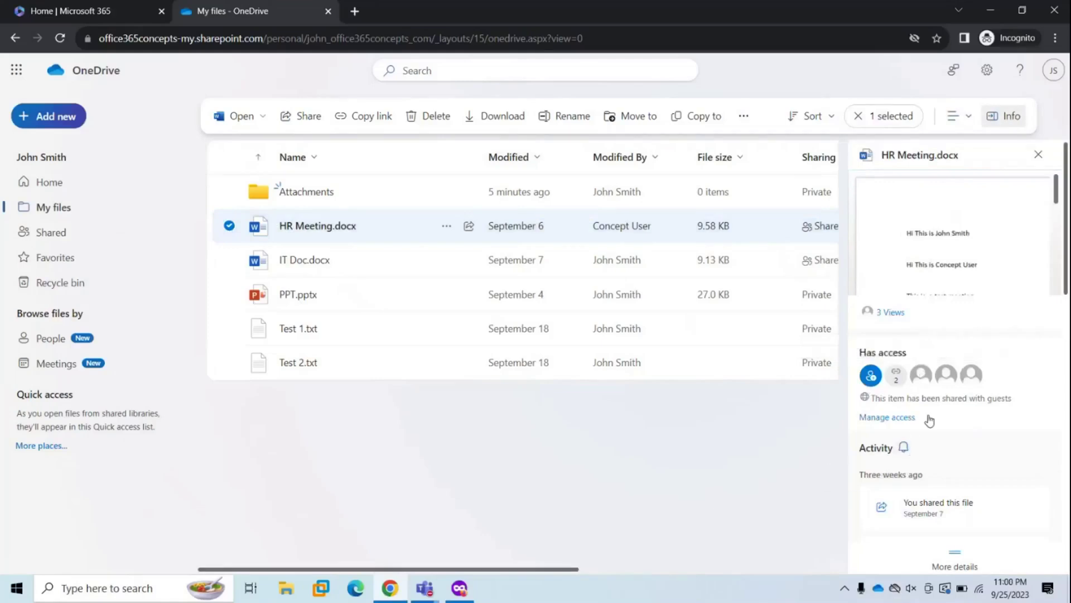
{"action": "scroll", "coordinate": [918, 498], "scroll_direction": "down", "scroll_amount": 5}
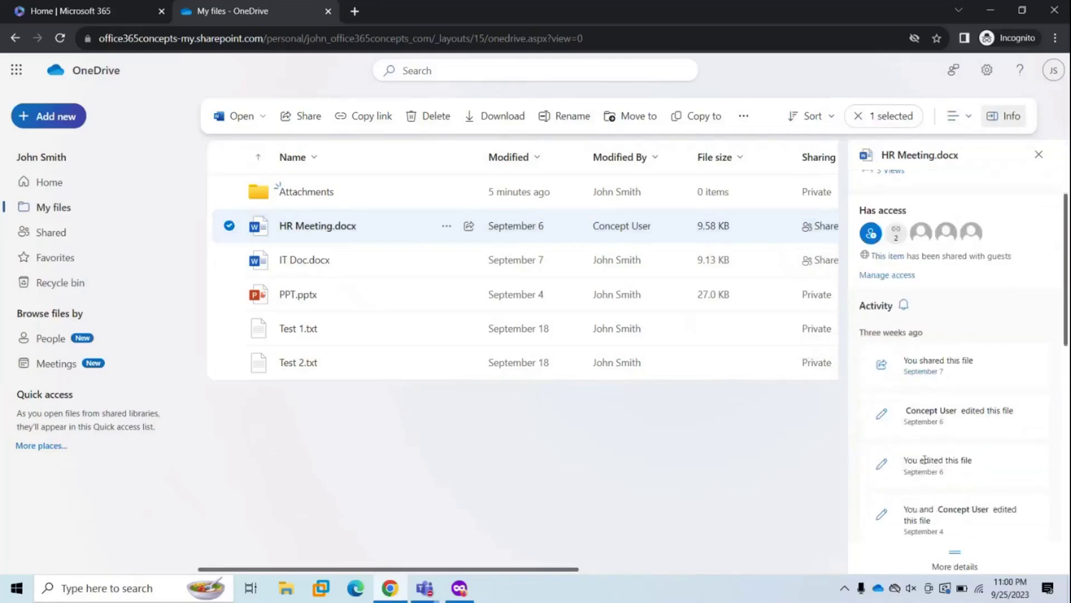
{"action": "scroll", "coordinate": [937, 408], "scroll_direction": "down", "scroll_amount": 2}
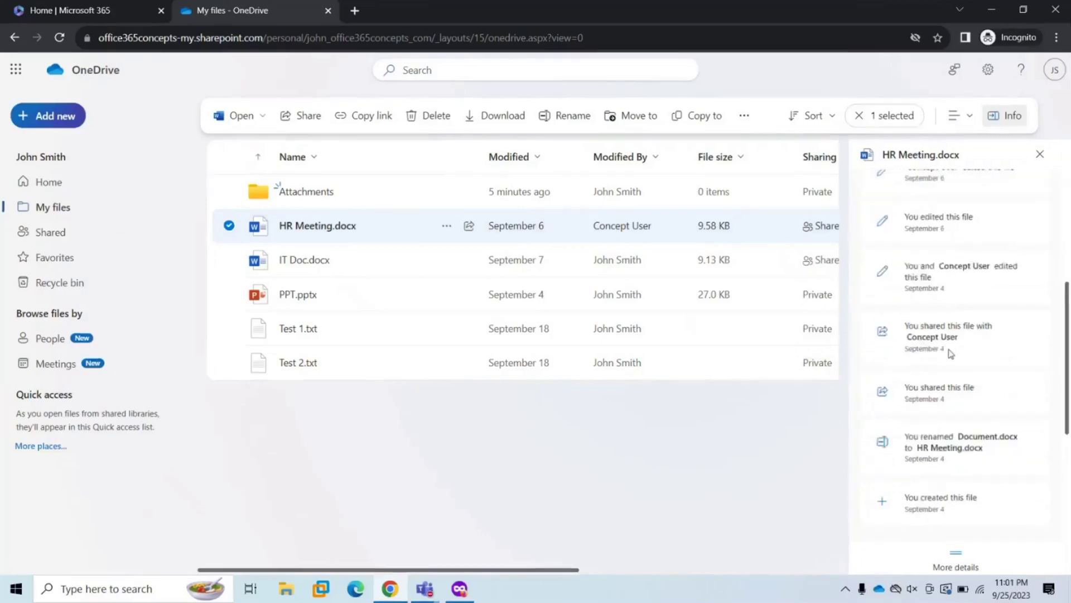
{"action": "scroll", "coordinate": [950, 353], "scroll_direction": "down", "scroll_amount": 3}
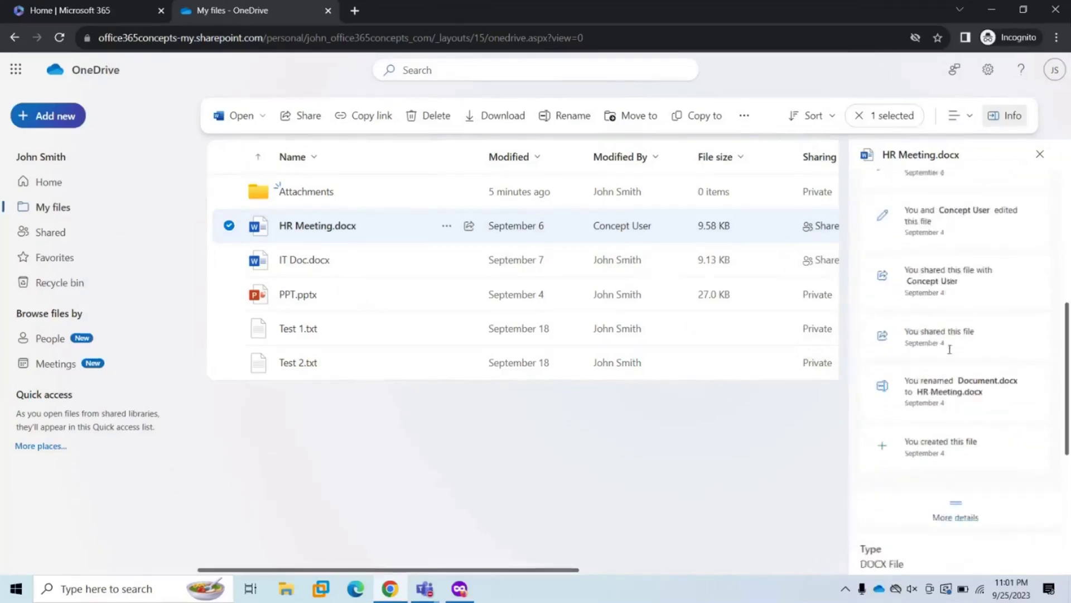
{"action": "scroll", "coordinate": [950, 349], "scroll_direction": "down", "scroll_amount": 4}
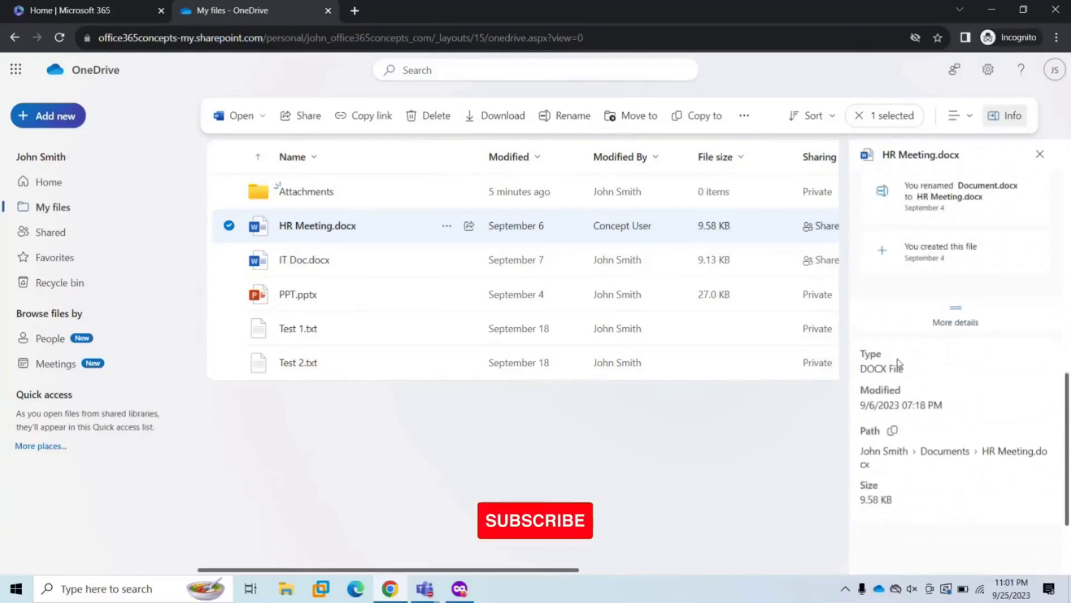
{"action": "scroll", "coordinate": [917, 366], "scroll_direction": "down", "scroll_amount": 4}
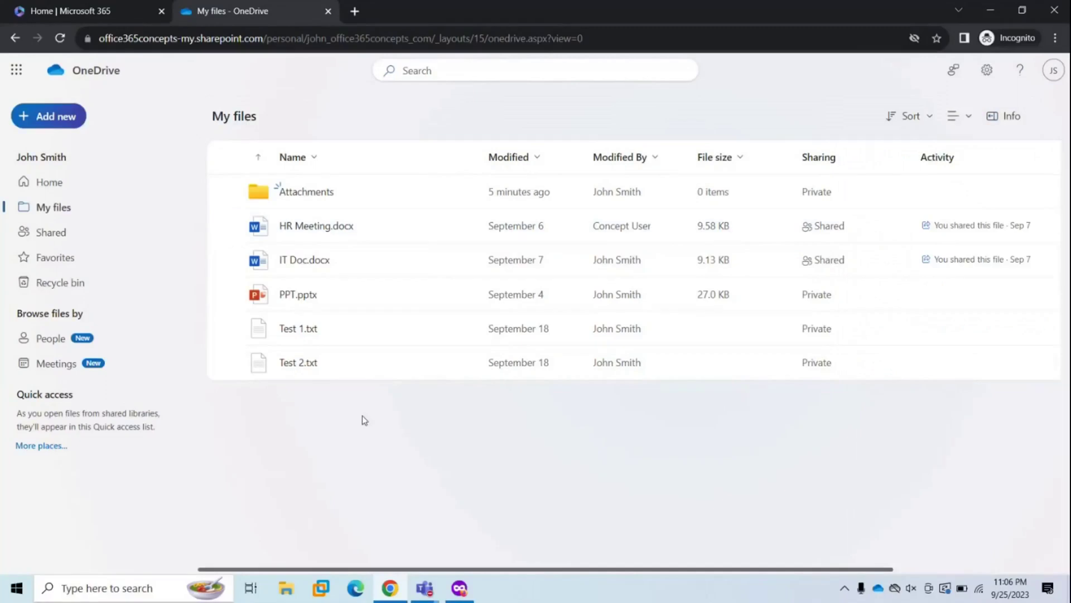
- Create a new magenta folder named 'Doc Folder' in My files
{"action": "left_click", "coordinate": [41, 117]}
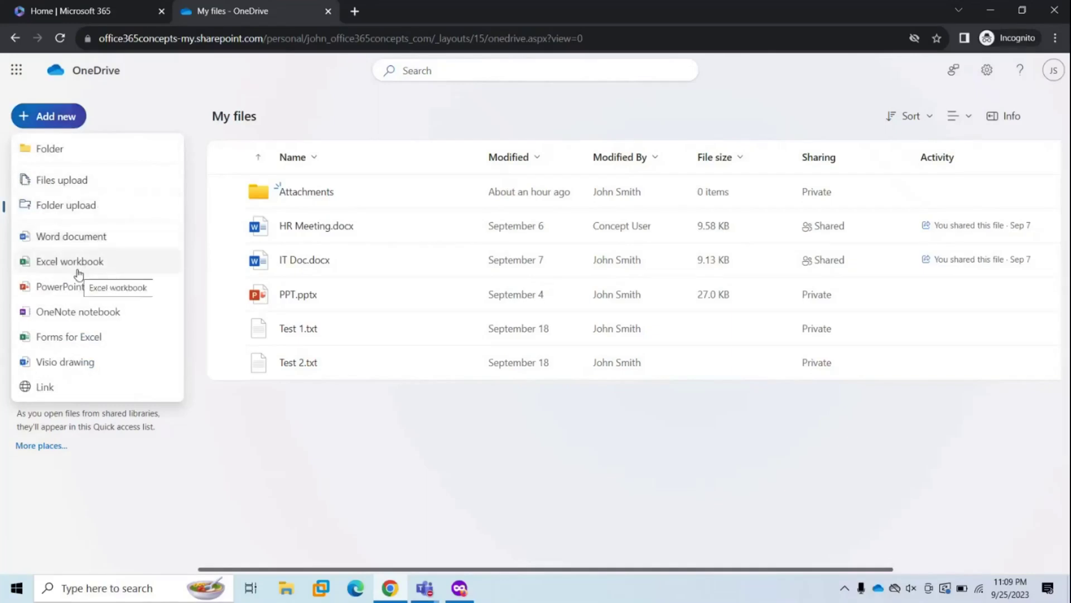
{"action": "left_click", "coordinate": [50, 150]}
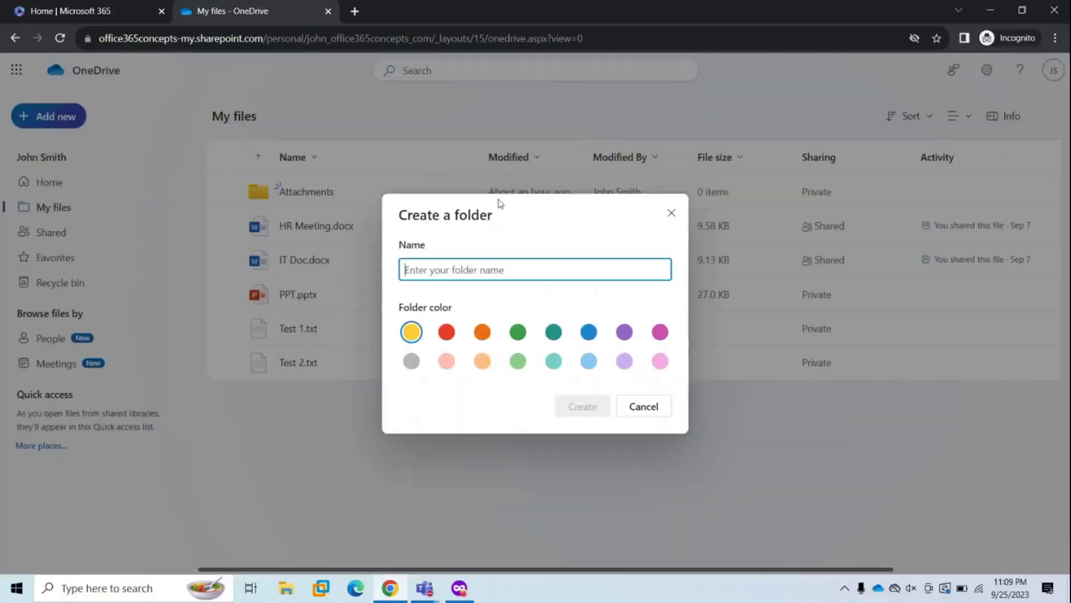
{"action": "type", "text": "Doc Folder"}
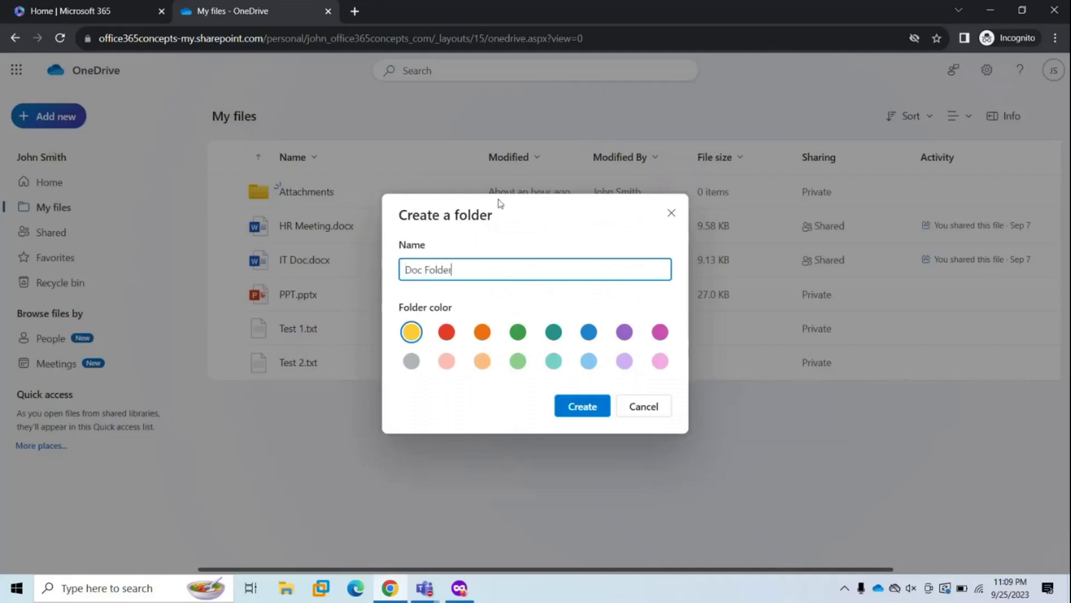
{"action": "left_click", "coordinate": [660, 334]}
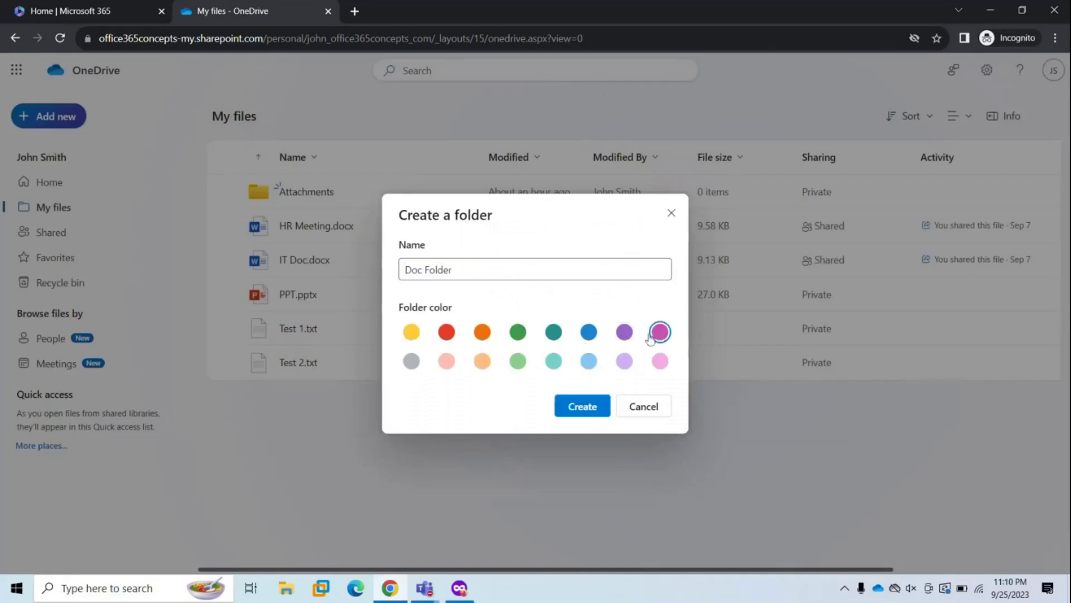
{"action": "left_click", "coordinate": [583, 409]}
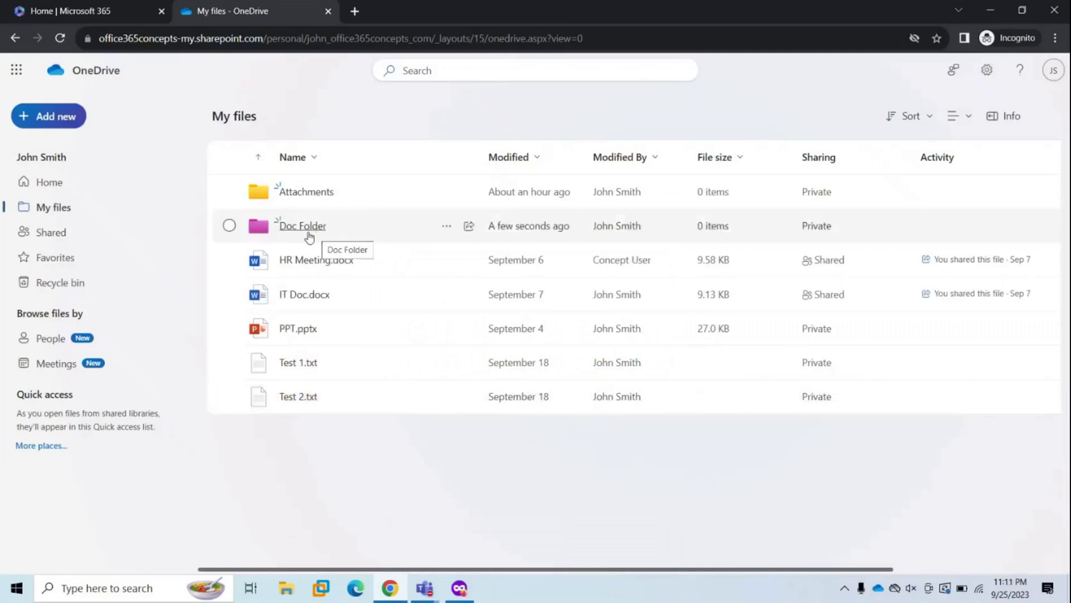
- Create a new Word document with the text 'This is a test document' and close its tab
{"action": "left_click", "coordinate": [54, 115]}
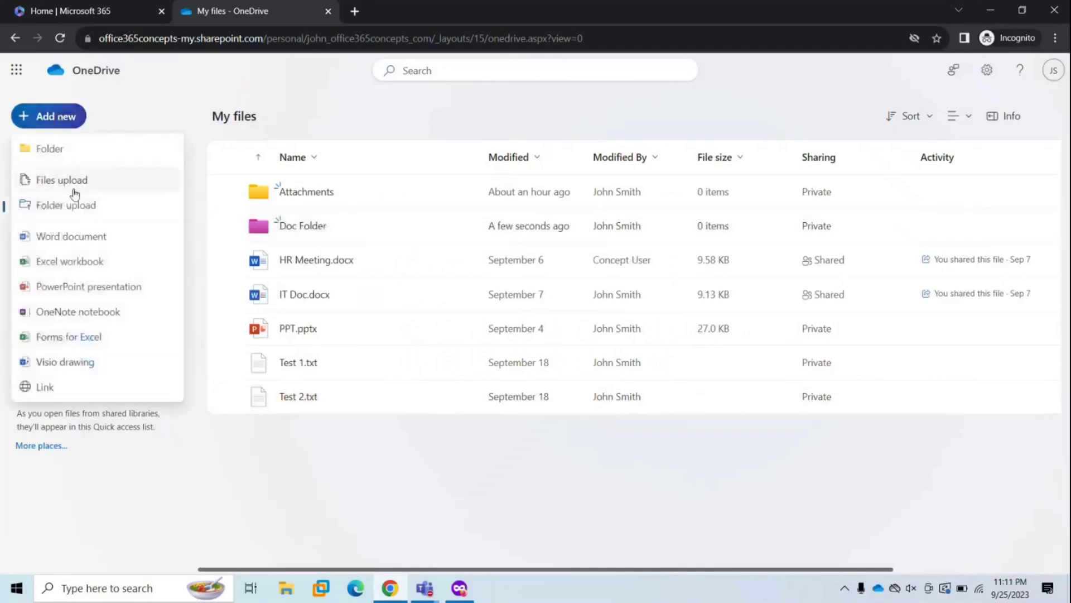
{"action": "left_click", "coordinate": [72, 242]}
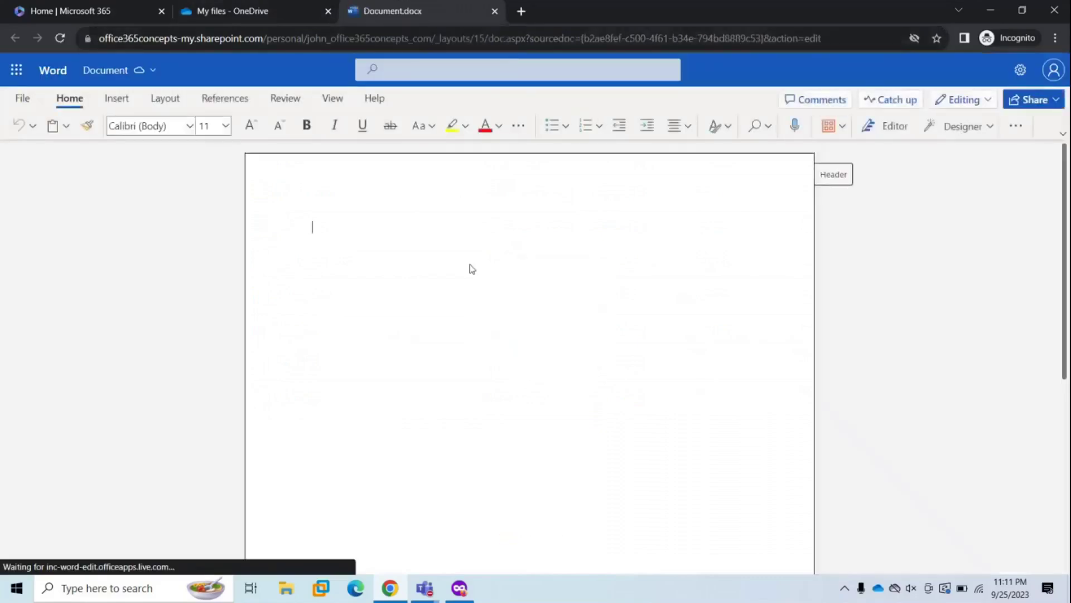
{"action": "type", "text": "This is "}
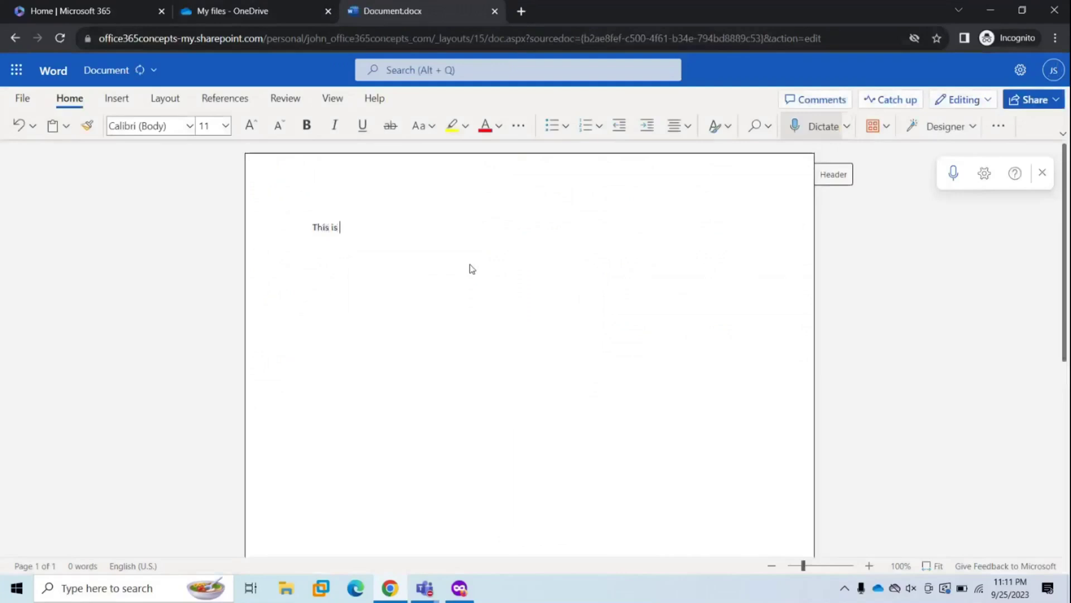
{"action": "type", "text": "a test document"}
{"action": "left_click", "coordinate": [495, 11]}
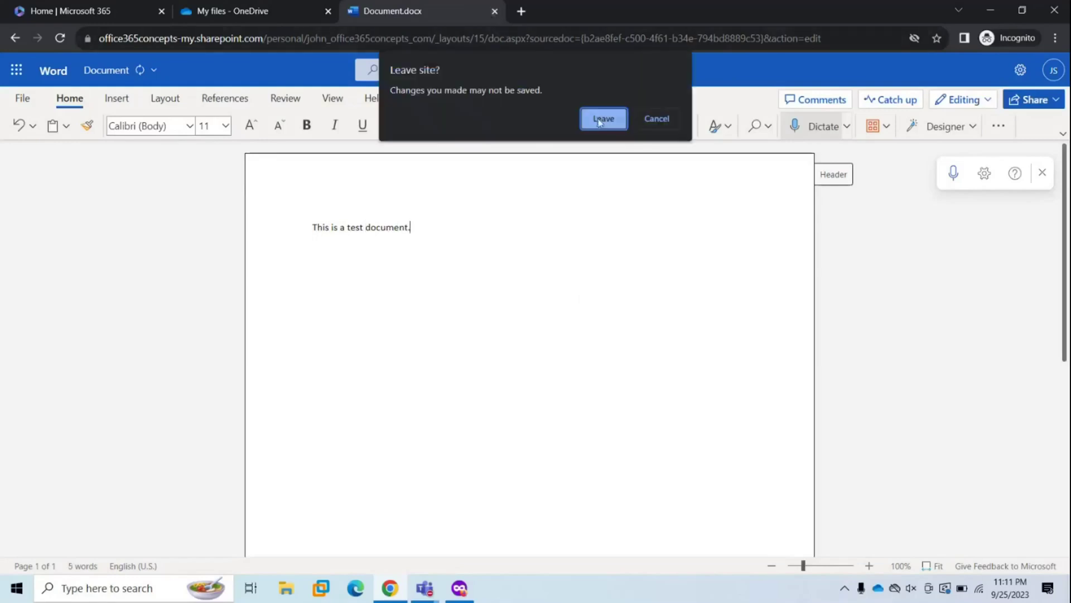
{"action": "left_click", "coordinate": [601, 121]}
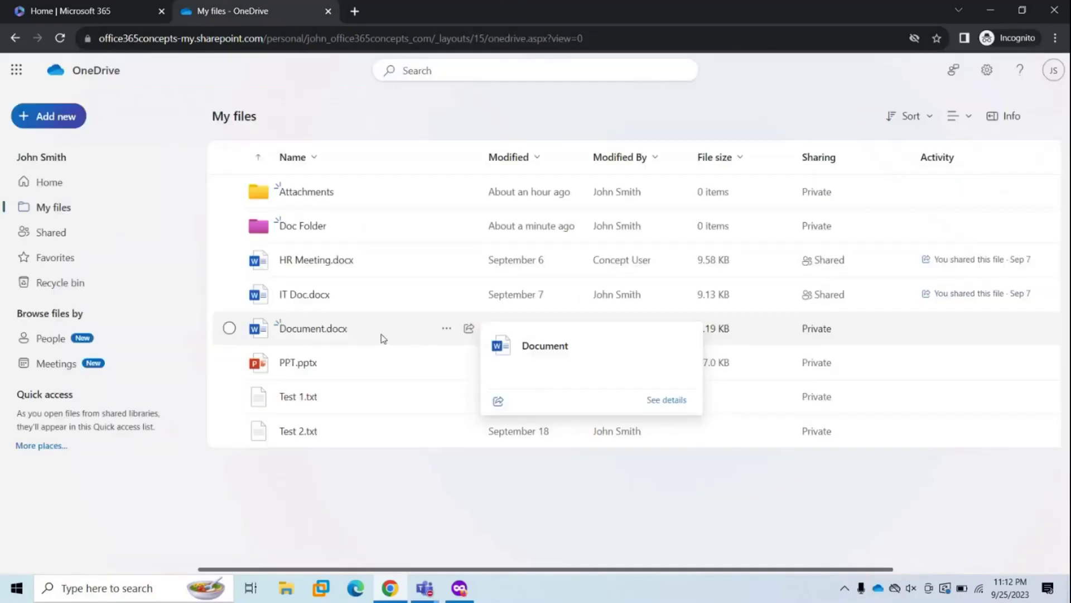
- Rename Document.docx to 'Test Doc', then open it and close it again
{"action": "right_click", "coordinate": [307, 333]}
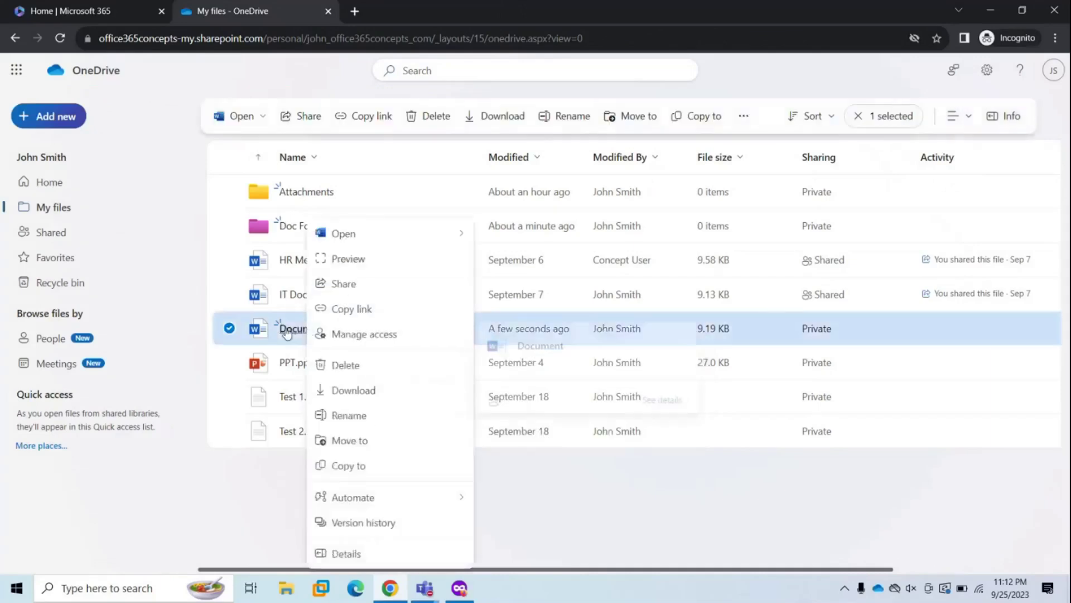
{"action": "left_click", "coordinate": [349, 416]}
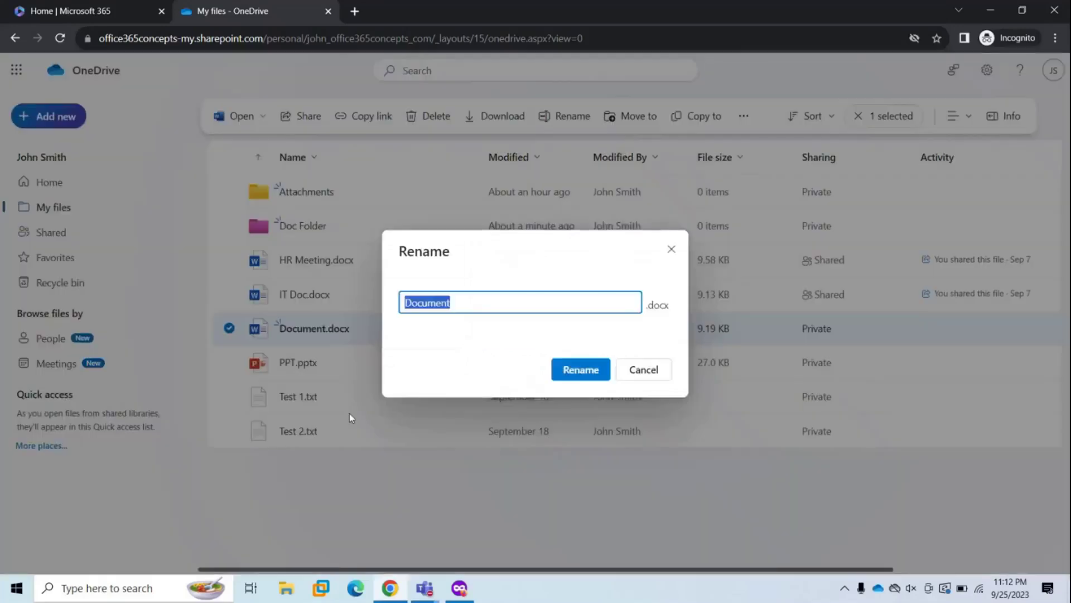
{"action": "type", "text": "Test "}
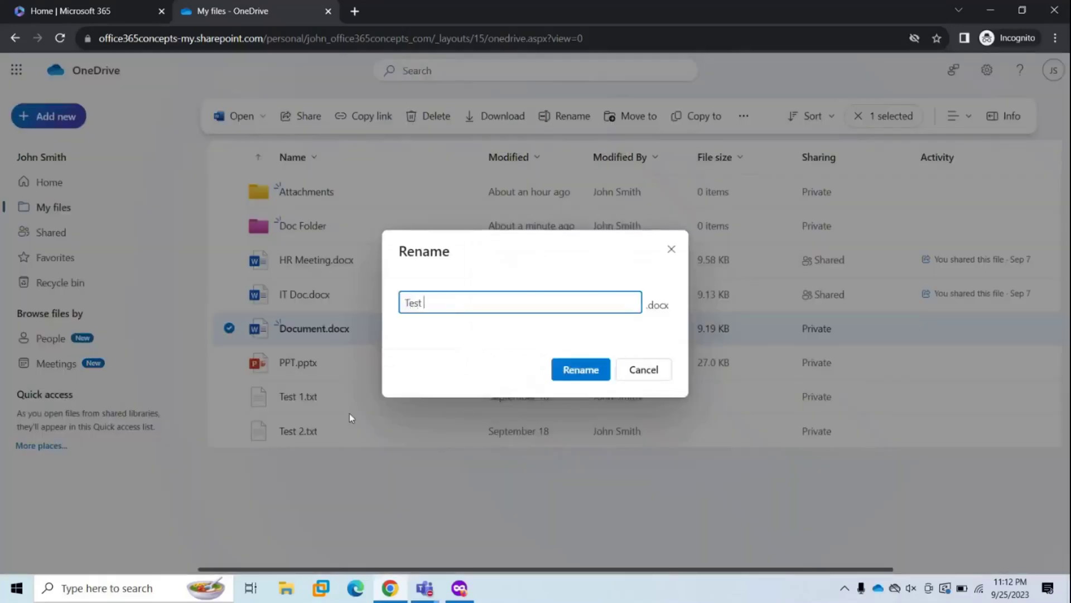
{"action": "type", "text": "Doc"}
{"action": "left_click", "coordinate": [580, 369]}
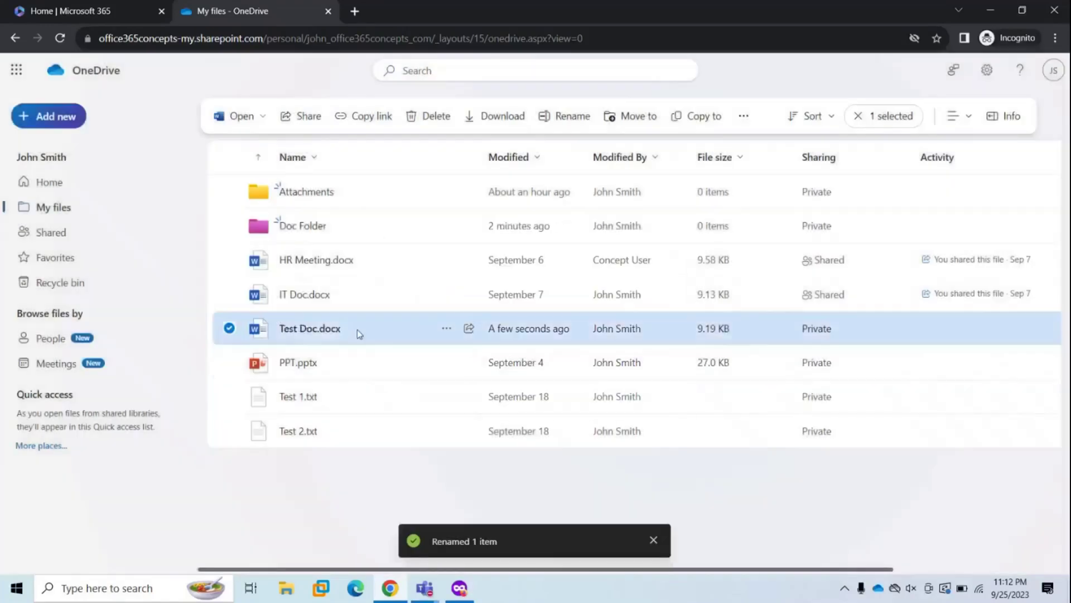
{"action": "left_click", "coordinate": [306, 334]}
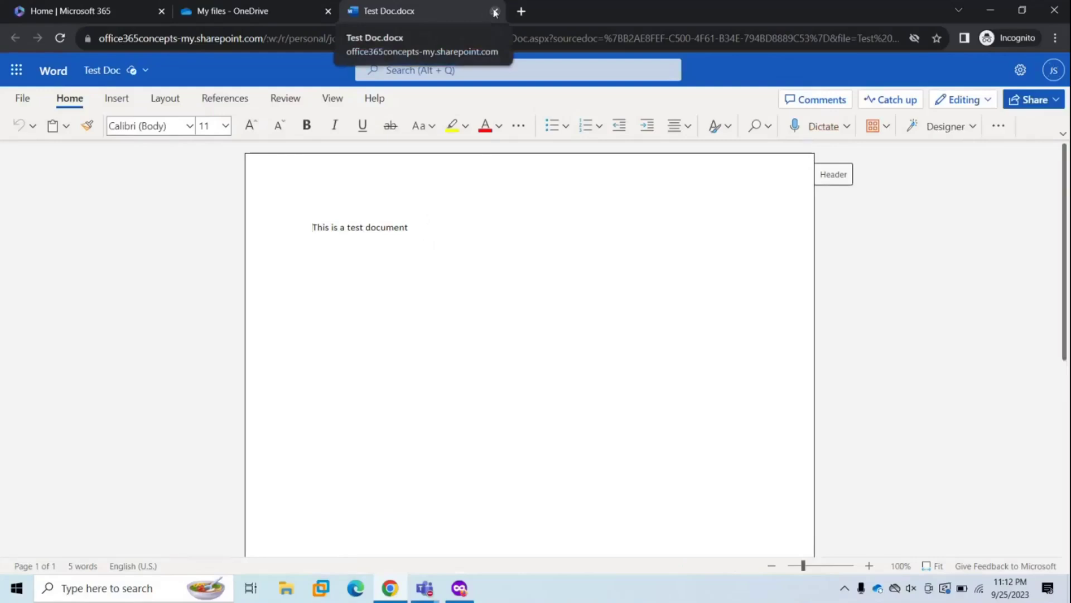
{"action": "left_click", "coordinate": [494, 12]}
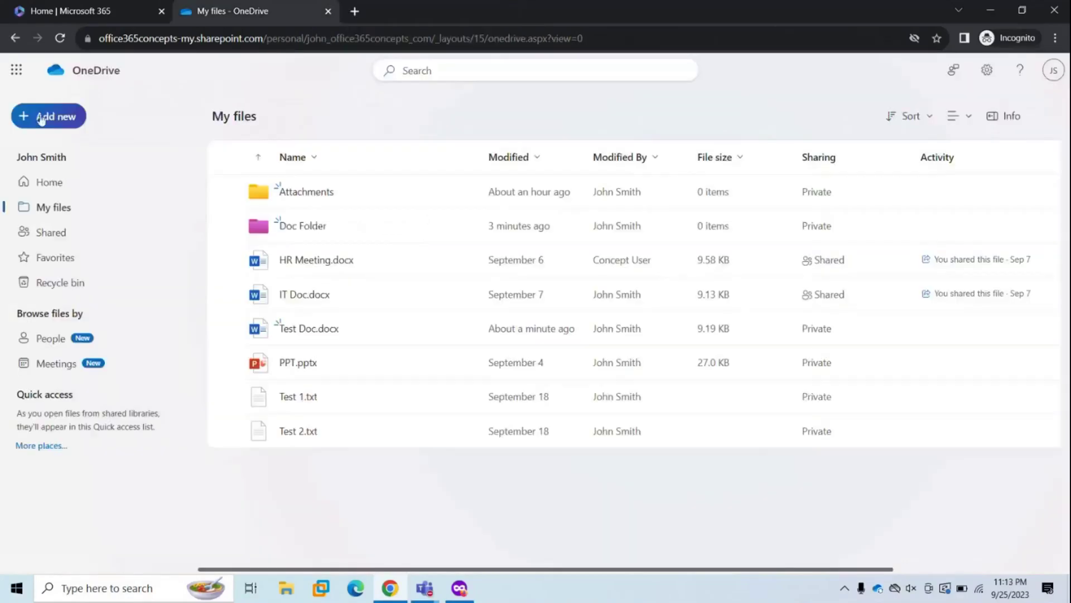
- Create a new Excel workbook with Test and Test2 in row 1, Value1 and Value in row 2
{"action": "left_click", "coordinate": [55, 130]}
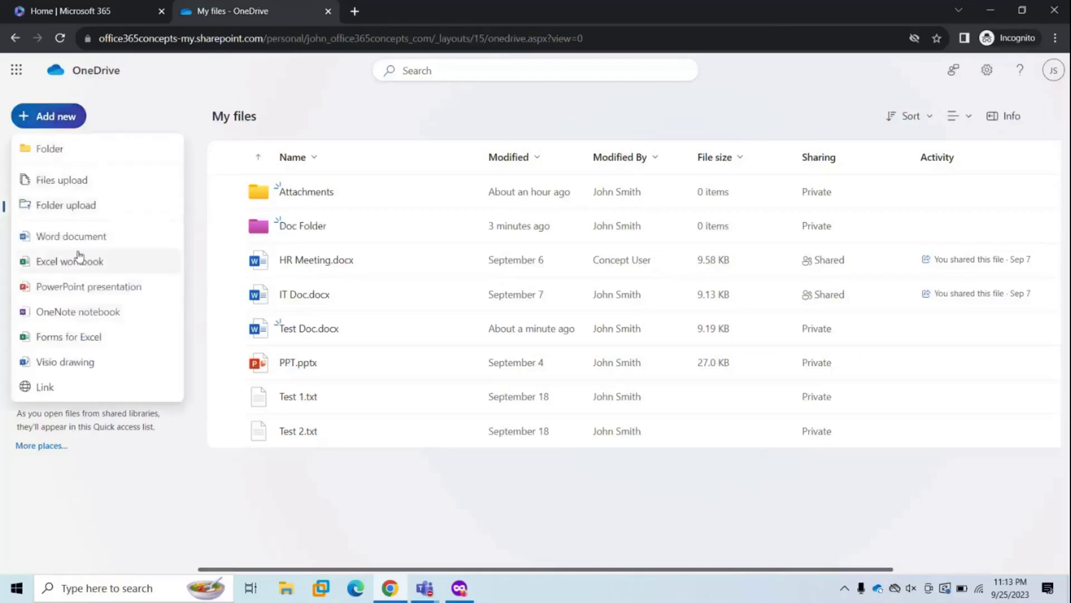
{"action": "left_click", "coordinate": [132, 263]}
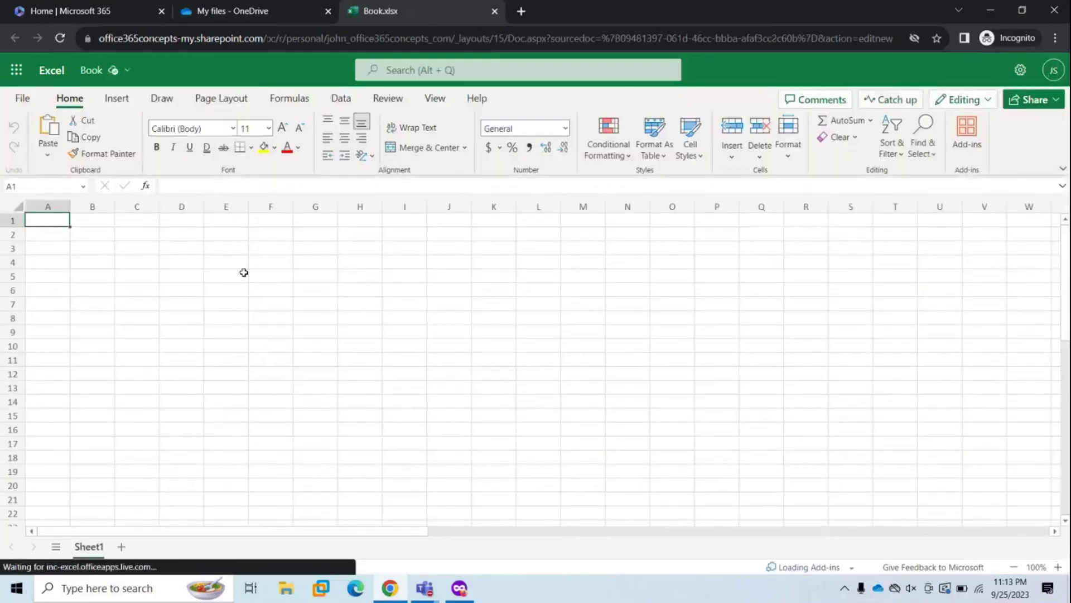
{"action": "type", "text": "Test"}
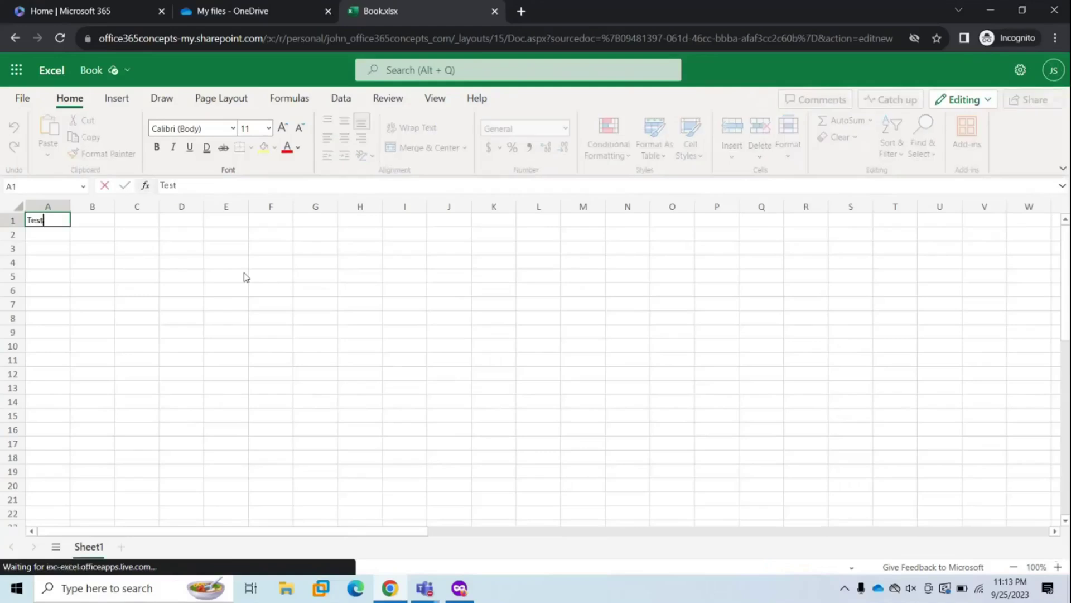
{"action": "key", "text": "Tab"}
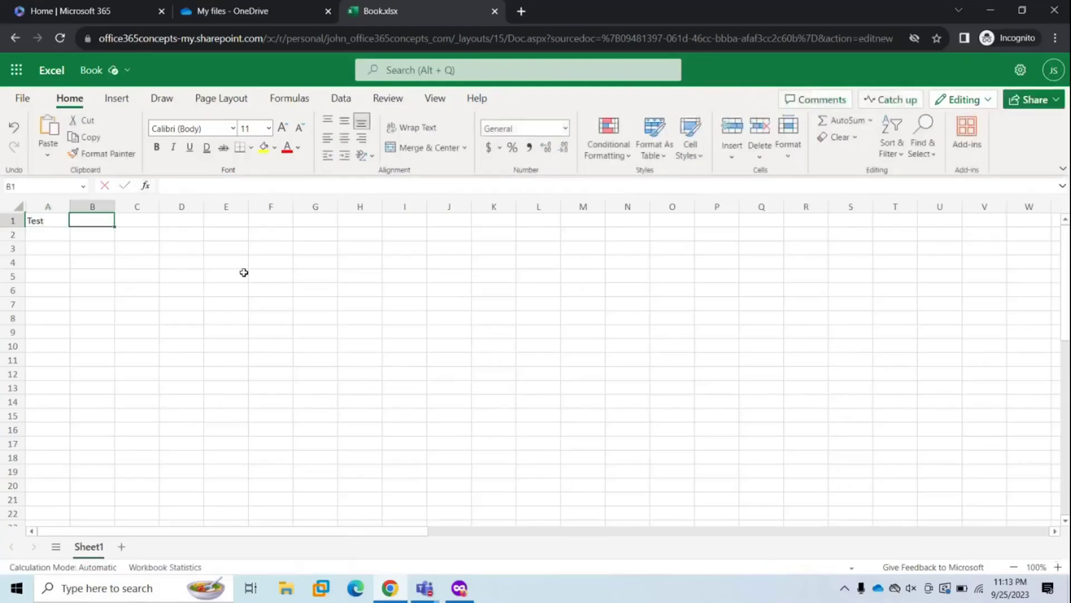
{"action": "type", "text": "Test2"}
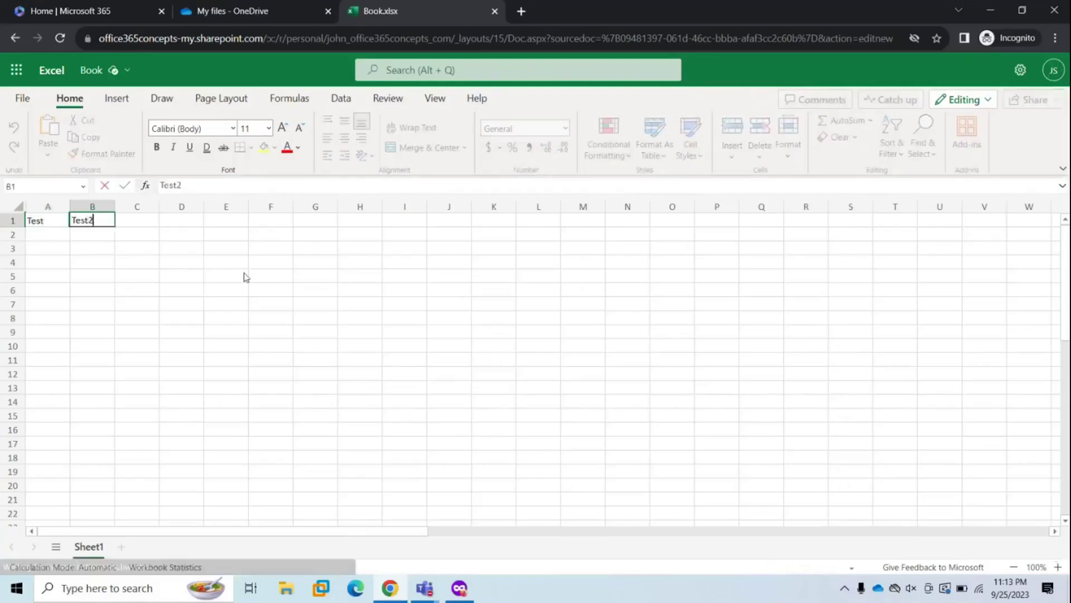
{"action": "key", "text": "Return"}
{"action": "type", "text": "Value1"}
{"action": "key", "text": "Tab"}
{"action": "type", "text": "Value"}
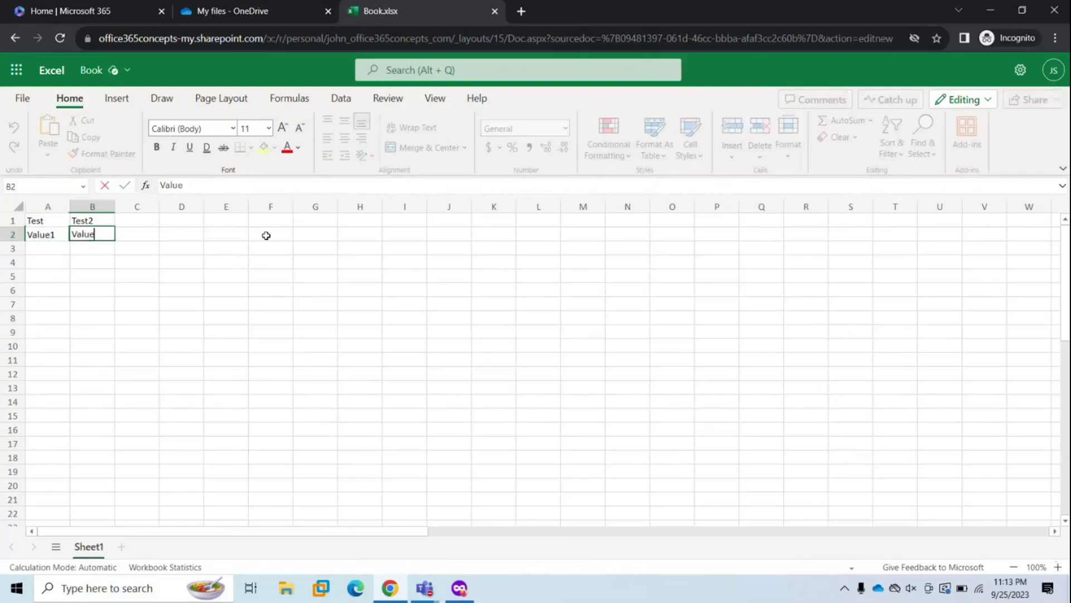
- Close the workbook and rename Book.xlsx to 'Test Excel File'
{"action": "left_click", "coordinate": [495, 11]}
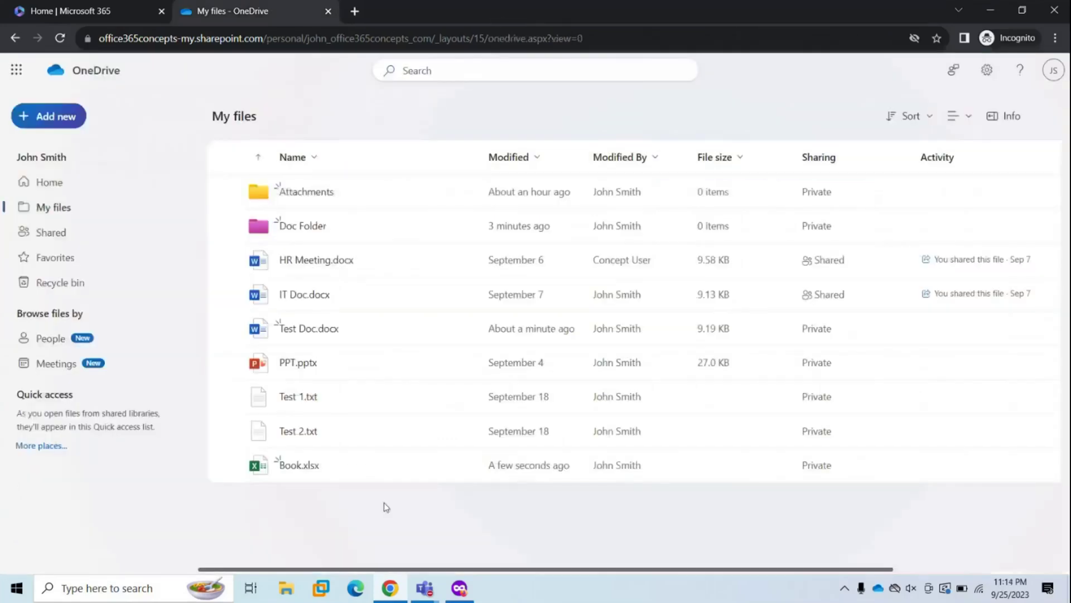
{"action": "right_click", "coordinate": [301, 467]}
{"action": "left_click", "coordinate": [342, 418]}
{"action": "key", "text": "ctrl+a"}
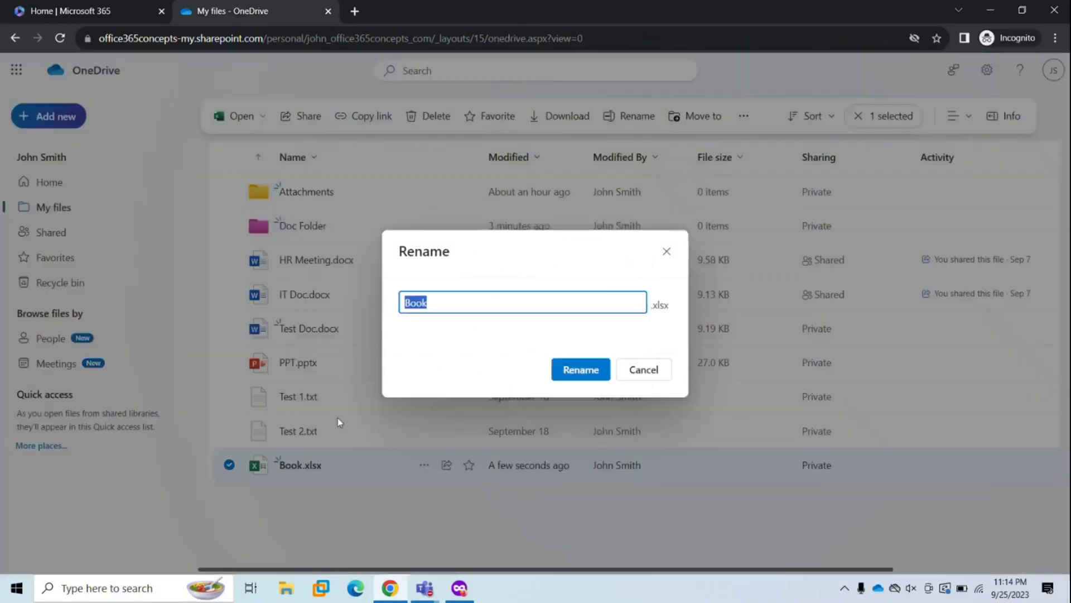
{"action": "type", "text": "Test Excel File"}
{"action": "left_click", "coordinate": [579, 369]}
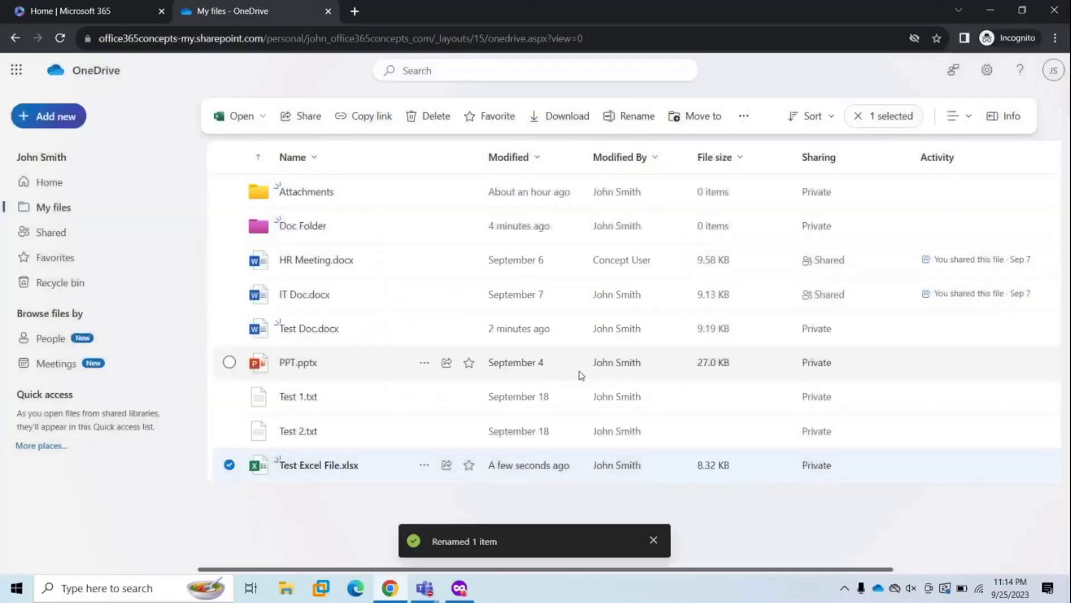
- Open and close Test Excel File.xlsx, then select it in My files
{"action": "left_click", "coordinate": [320, 470]}
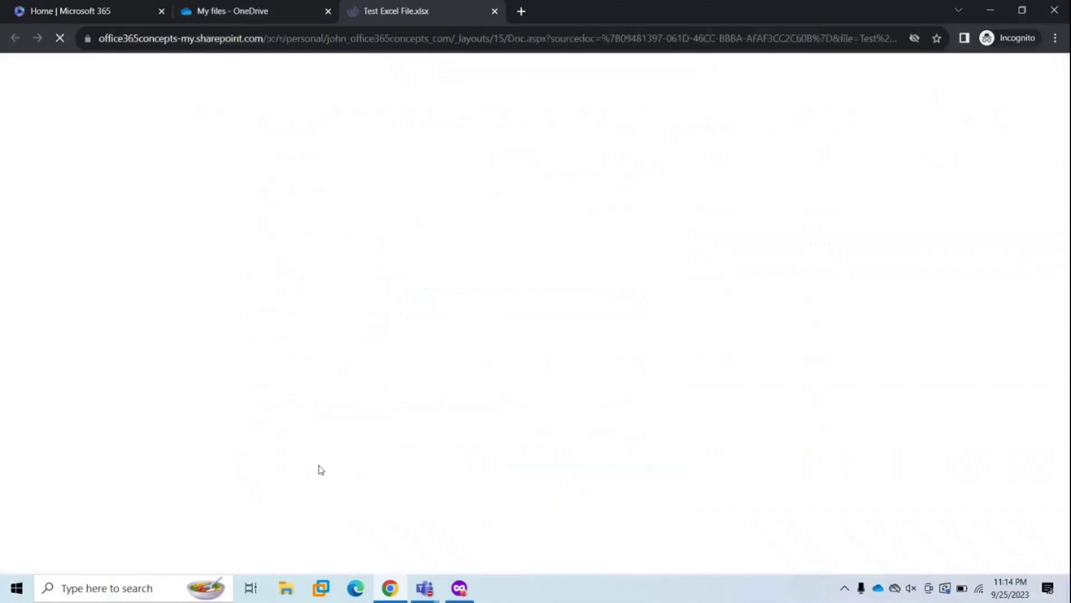
{"action": "left_click", "coordinate": [410, 279]}
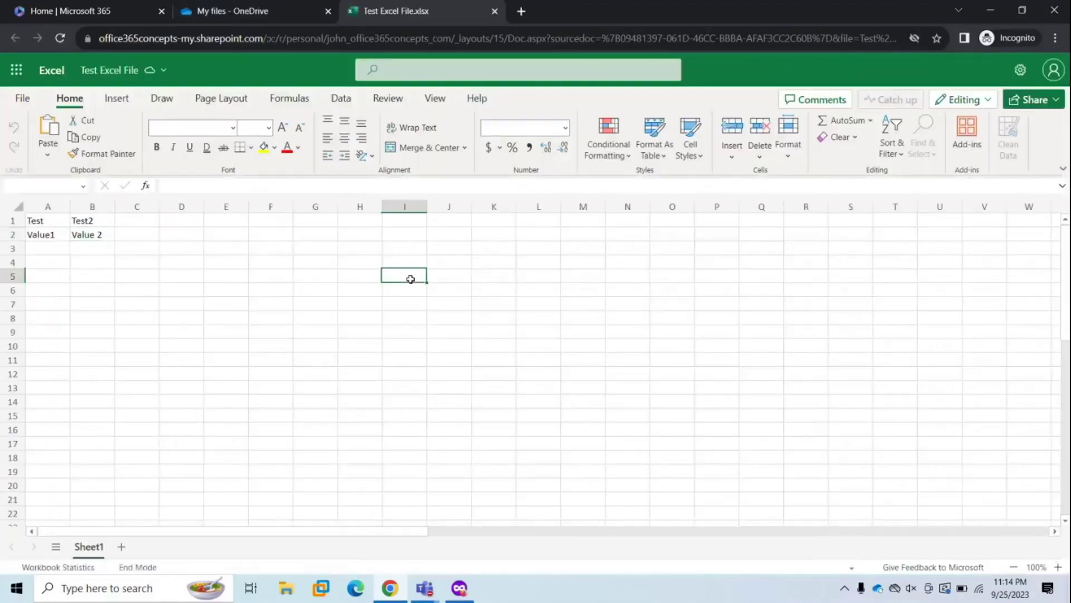
{"action": "left_click", "coordinate": [495, 11]}
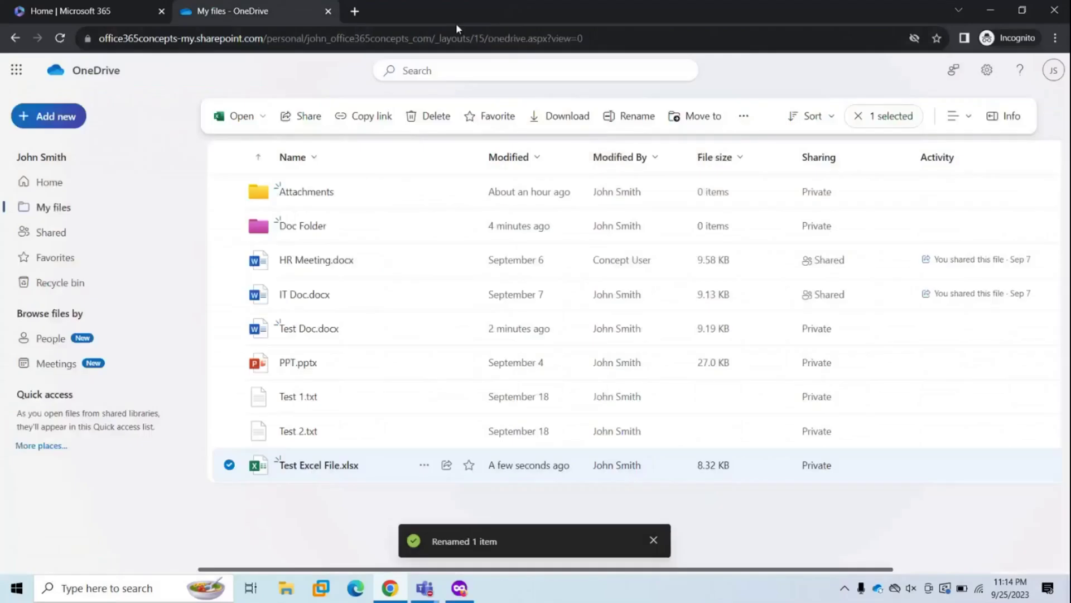
{"action": "left_click", "coordinate": [229, 466]}
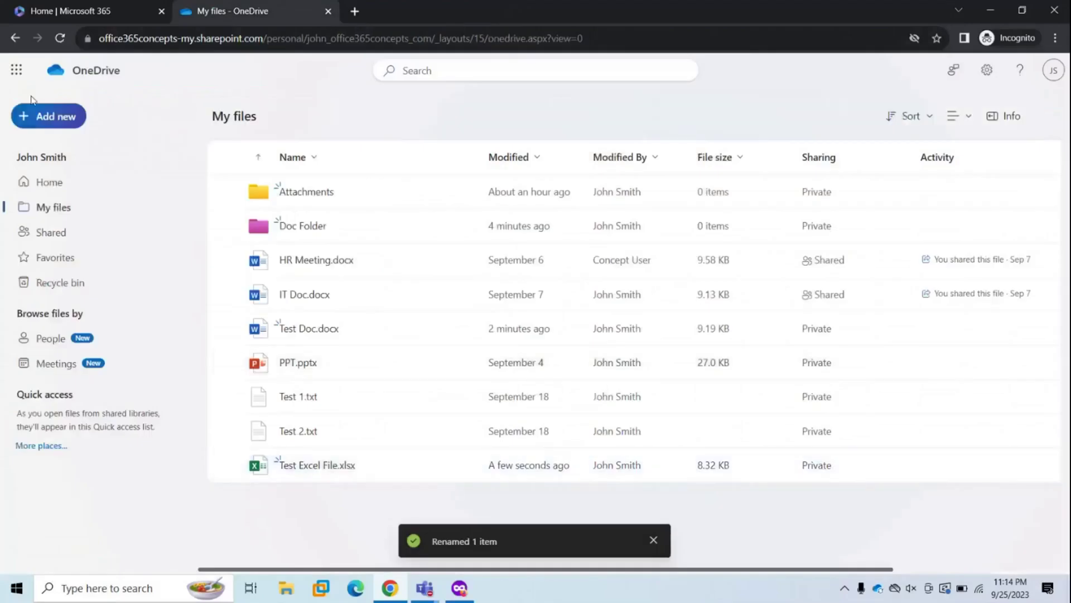
{"action": "left_click", "coordinate": [55, 118]}
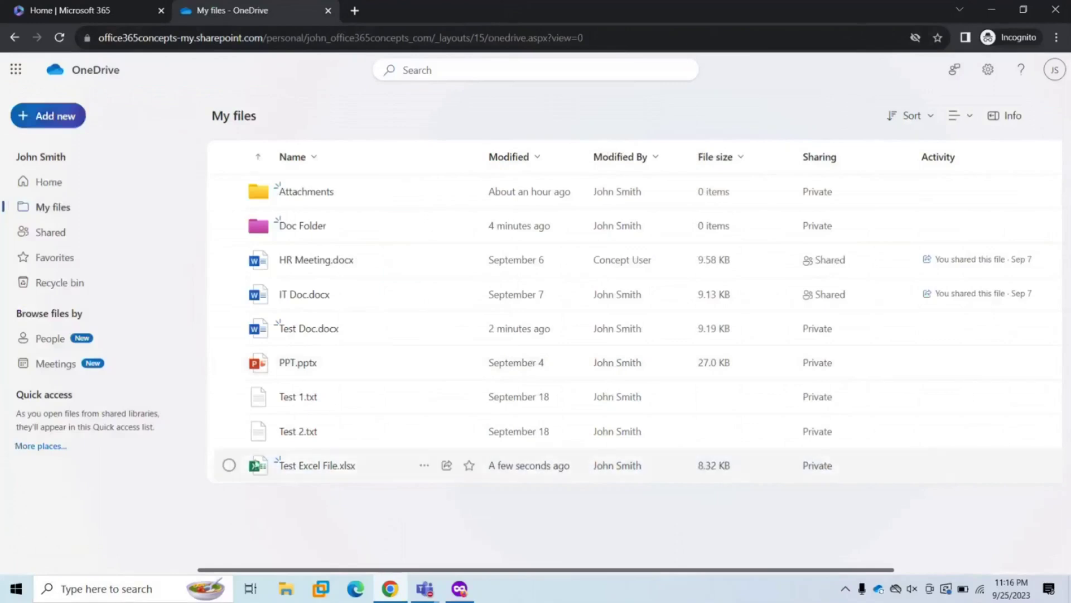
{"action": "left_click", "coordinate": [229, 465]}
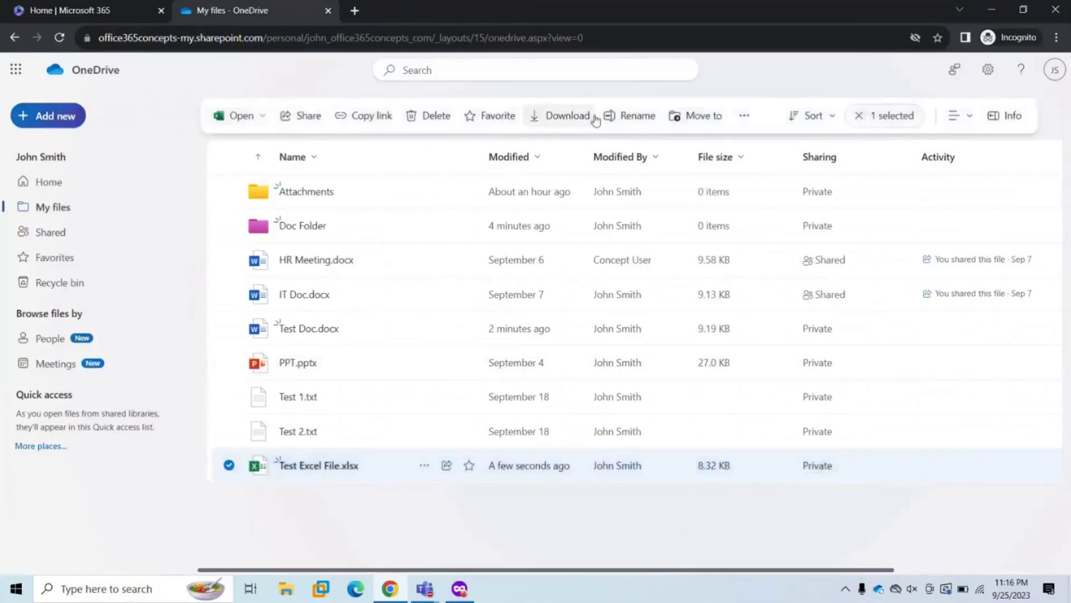
- Reopen Test Excel File.xlsx in Excel for the web through its Open in browser option
{"action": "left_click", "coordinate": [424, 468]}
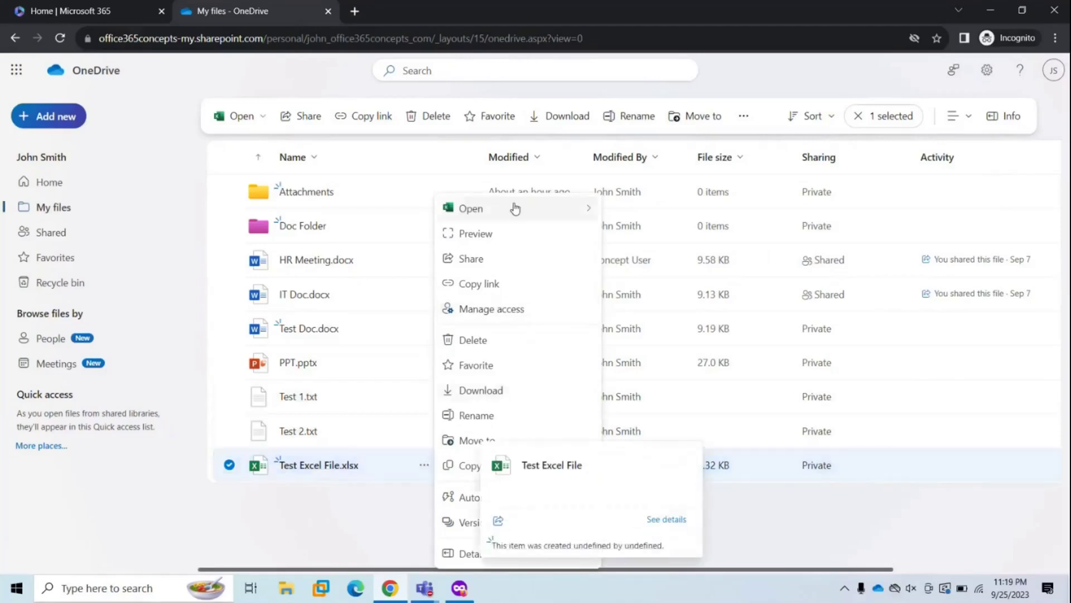
{"action": "mouse_move", "coordinate": [502, 212]}
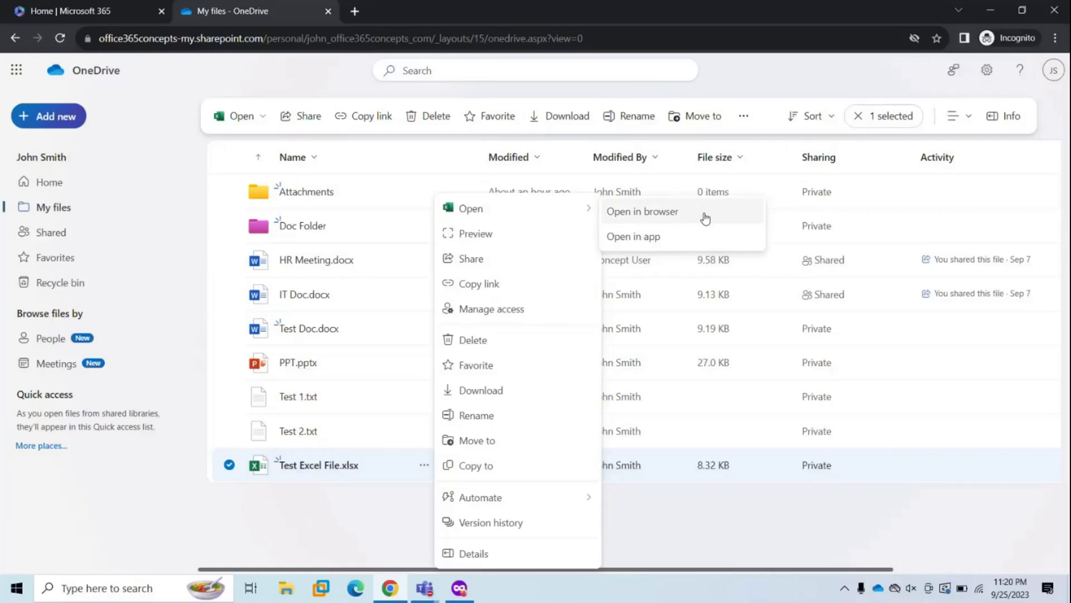
{"action": "left_click", "coordinate": [705, 218]}
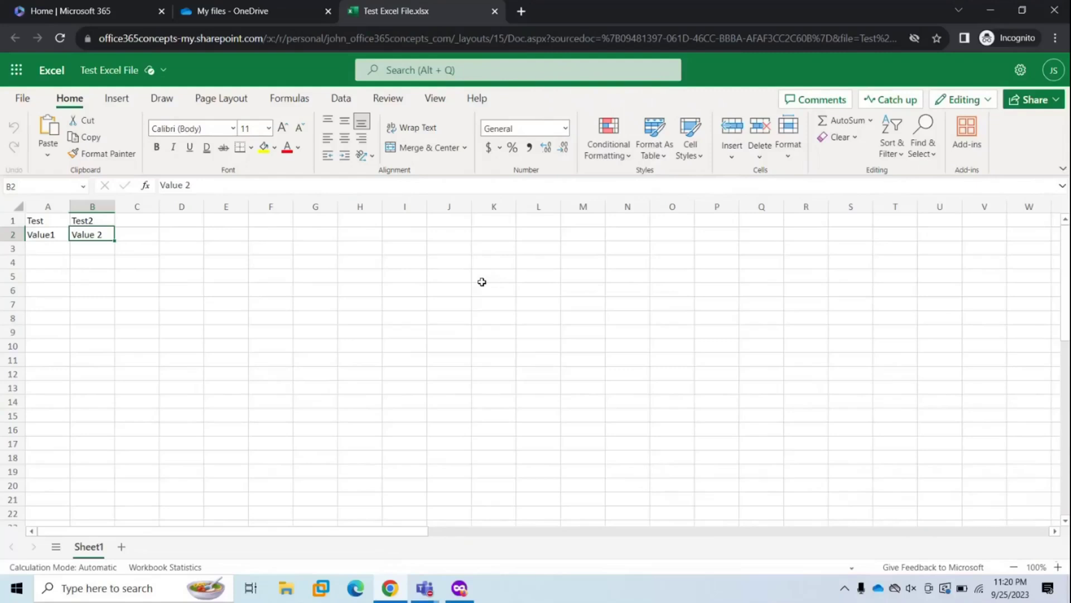
- Back in OneDrive, preview Test Excel File.xlsx and view its Open options
{"action": "left_click", "coordinate": [258, 11]}
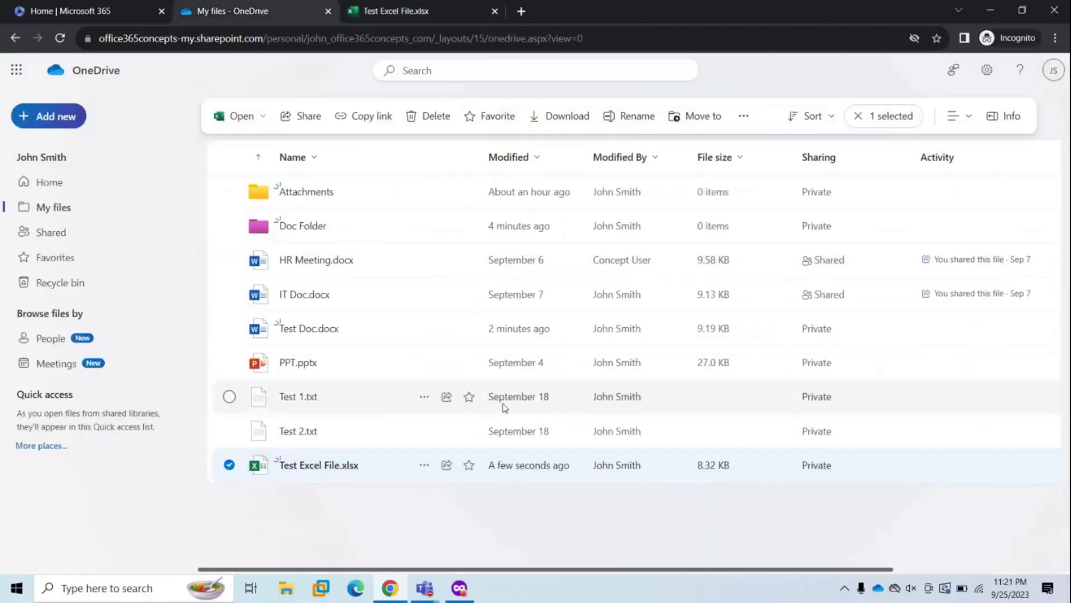
{"action": "left_click", "coordinate": [424, 465]}
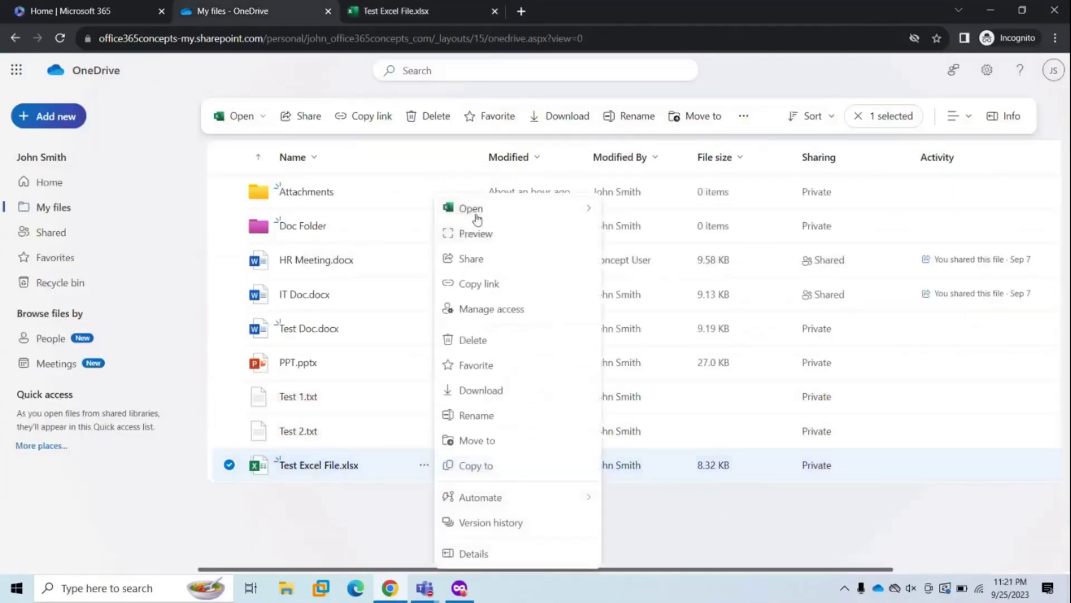
{"action": "mouse_move", "coordinate": [477, 218]}
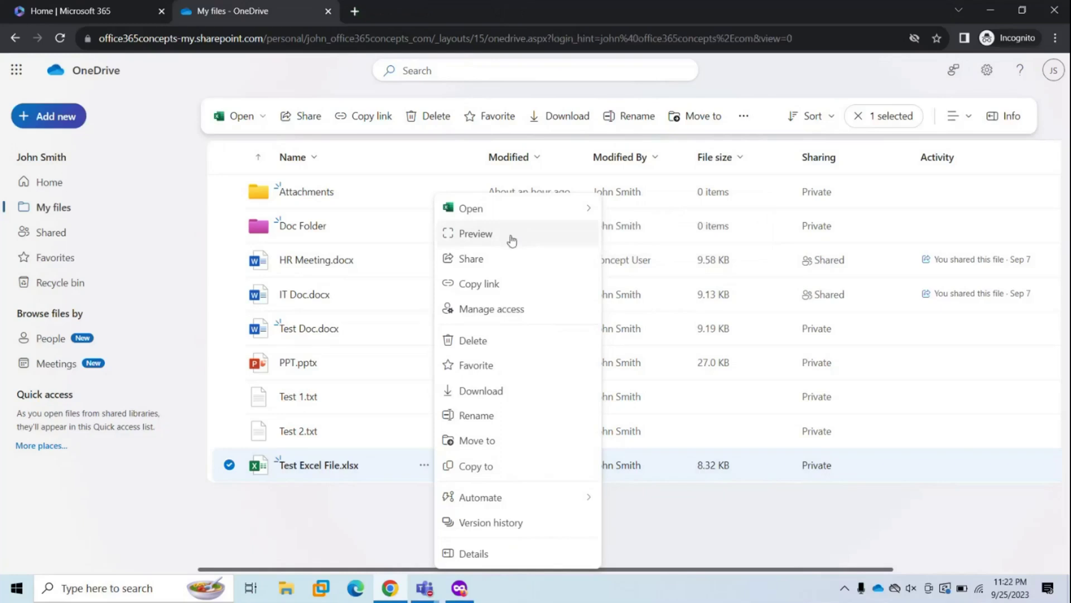
{"action": "left_click", "coordinate": [510, 238]}
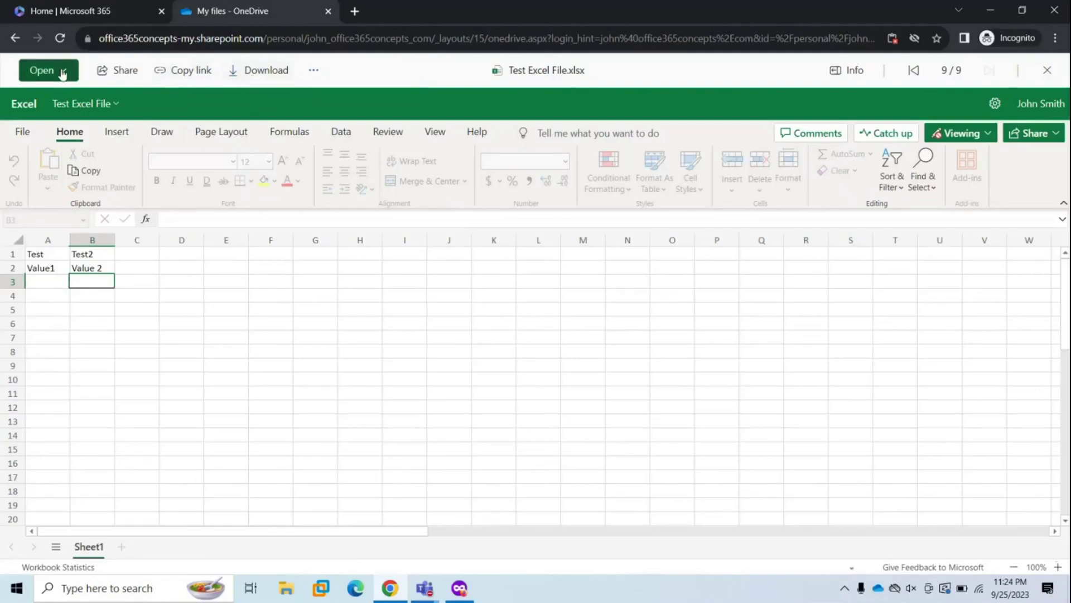
{"action": "left_click", "coordinate": [62, 72]}
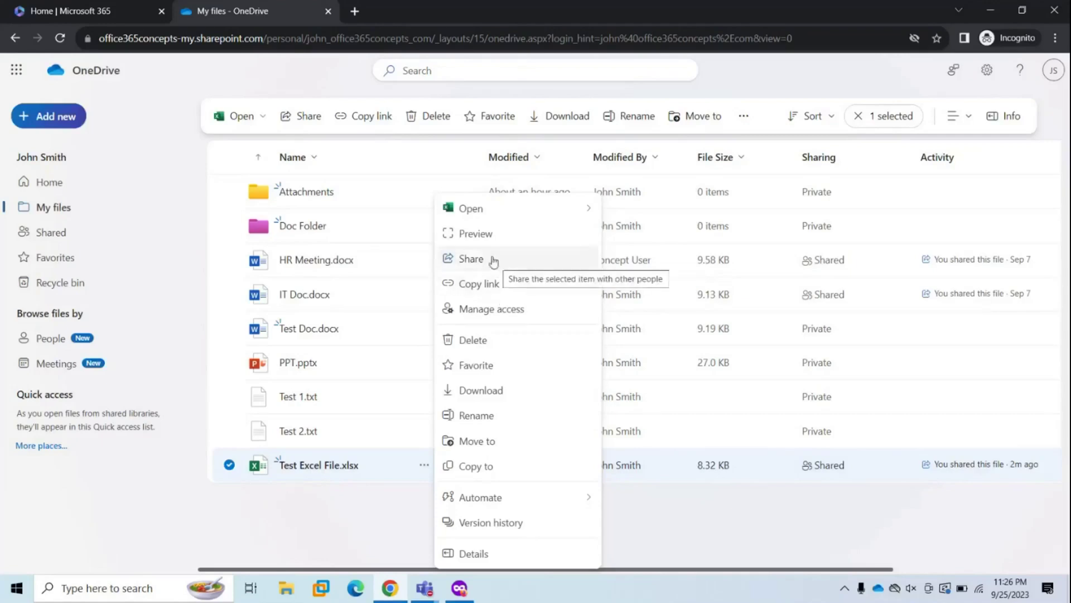
- Open Test Excel File.xlsx's Share dialog and link settings, showing anyone with the link can edit
{"action": "left_click", "coordinate": [306, 116]}
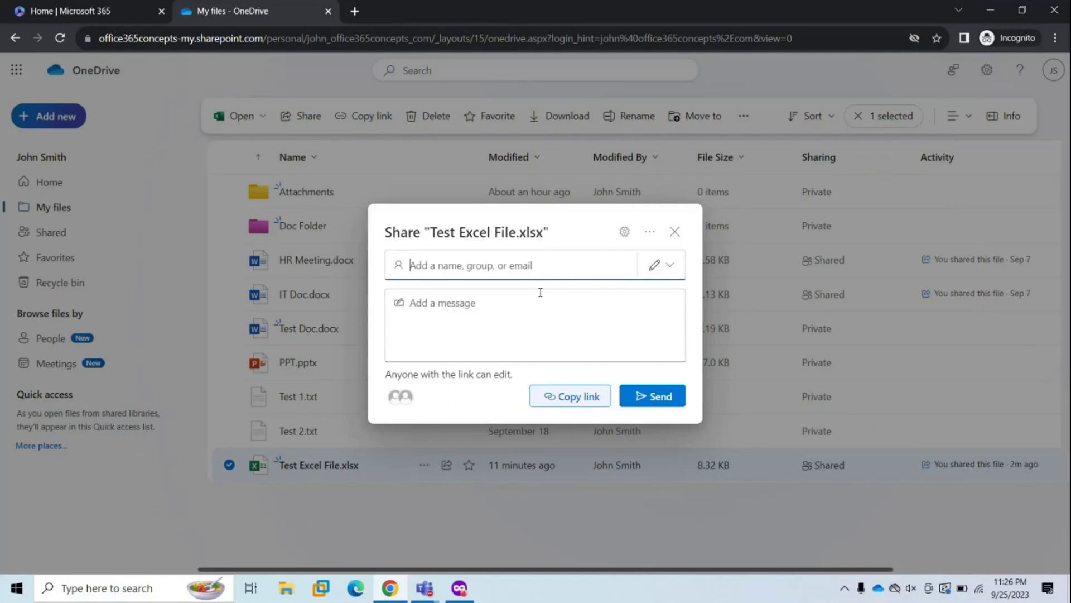
{"action": "left_click", "coordinate": [624, 231]}
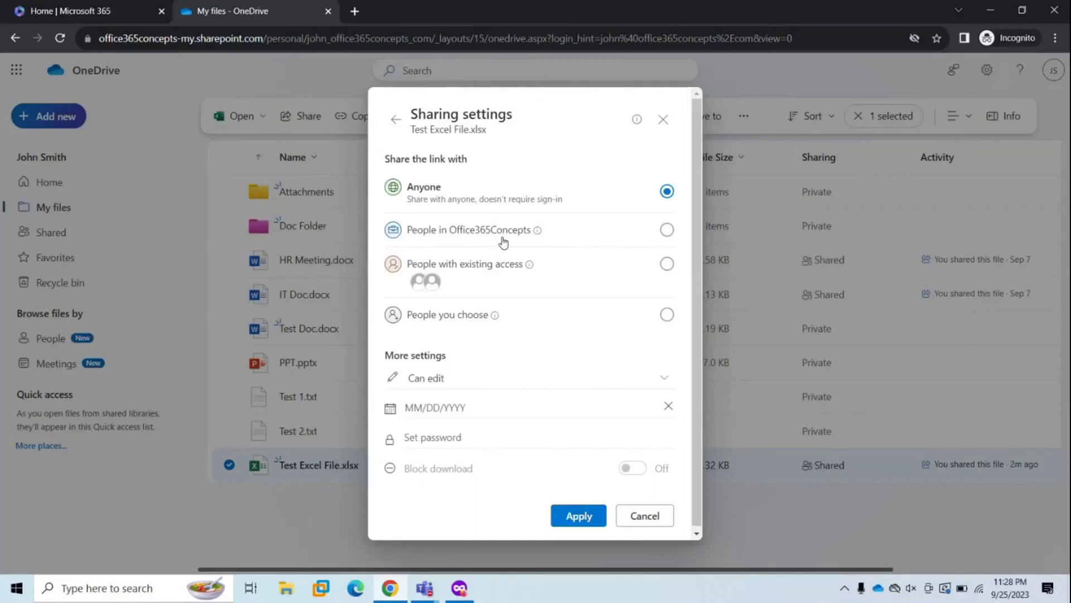
{"action": "mouse_move", "coordinate": [531, 268]}
{"action": "left_click", "coordinate": [461, 379]}
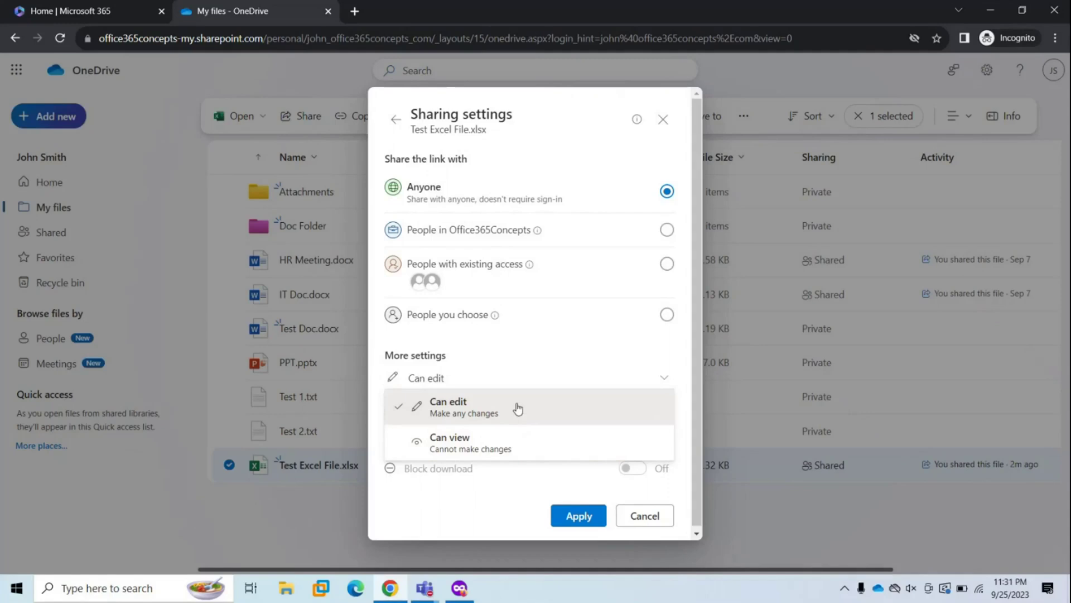
{"action": "left_click", "coordinate": [517, 408]}
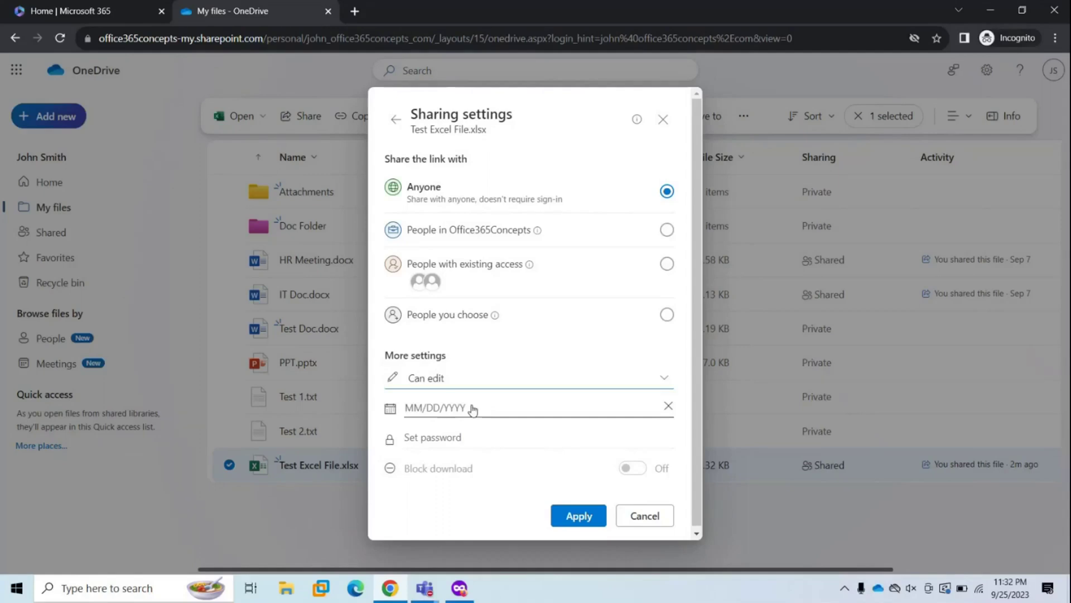
{"action": "left_click", "coordinate": [472, 409]}
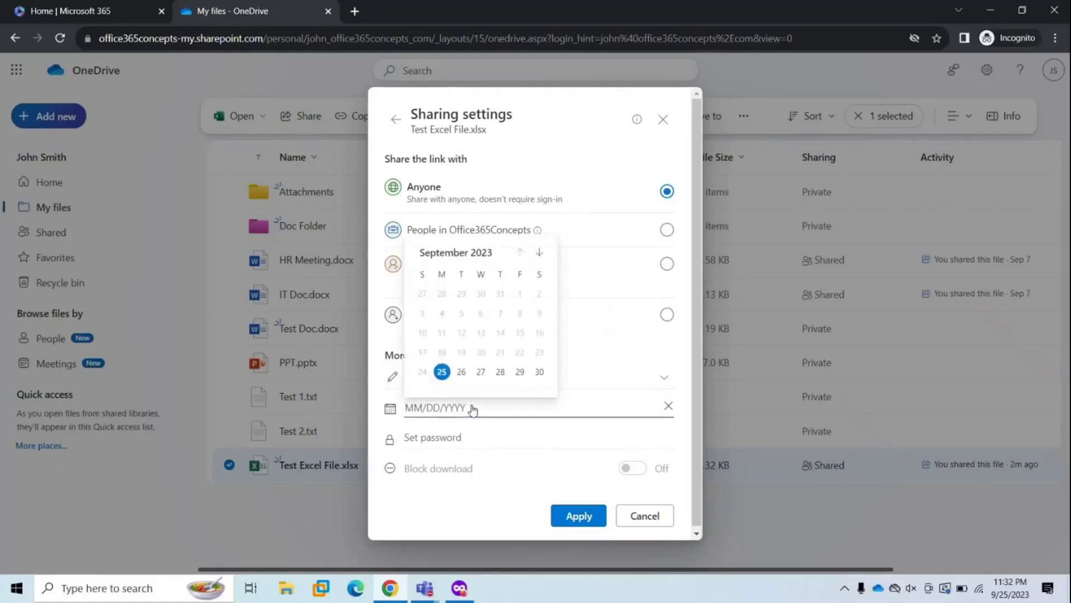
{"action": "left_click", "coordinate": [484, 438]}
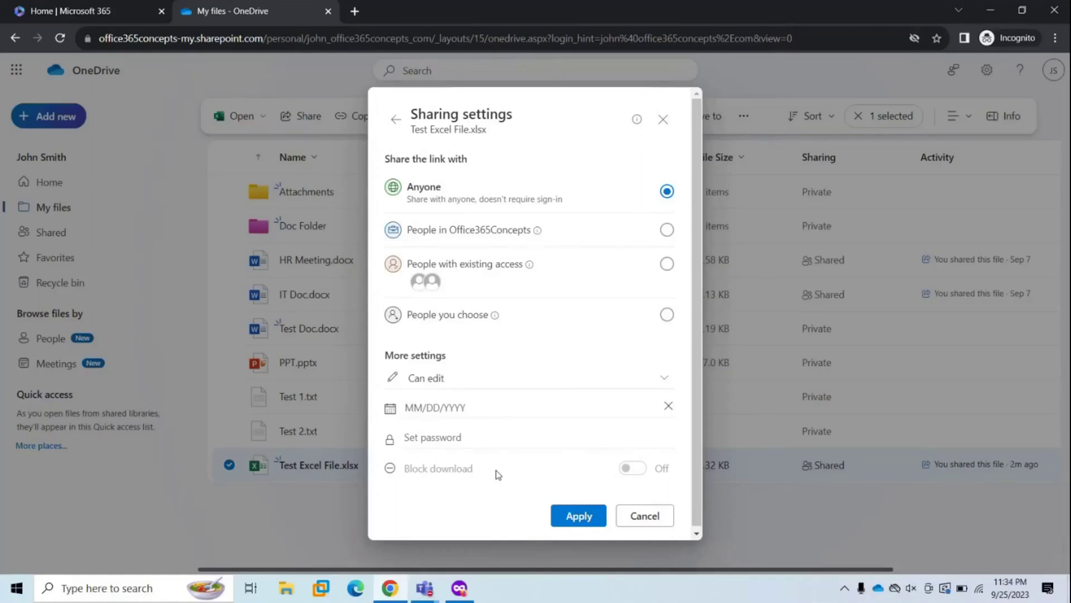
- Share Test Excel File.xlsx with the second user's email as specific people, with Can edit, and send
{"action": "left_click", "coordinate": [460, 318]}
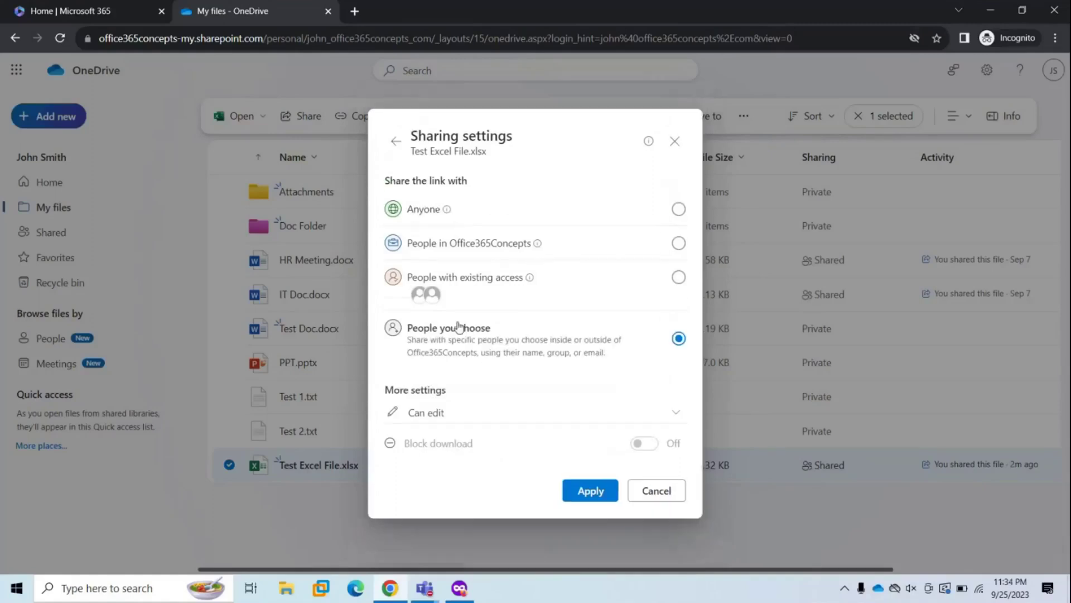
{"action": "left_click", "coordinate": [586, 490]}
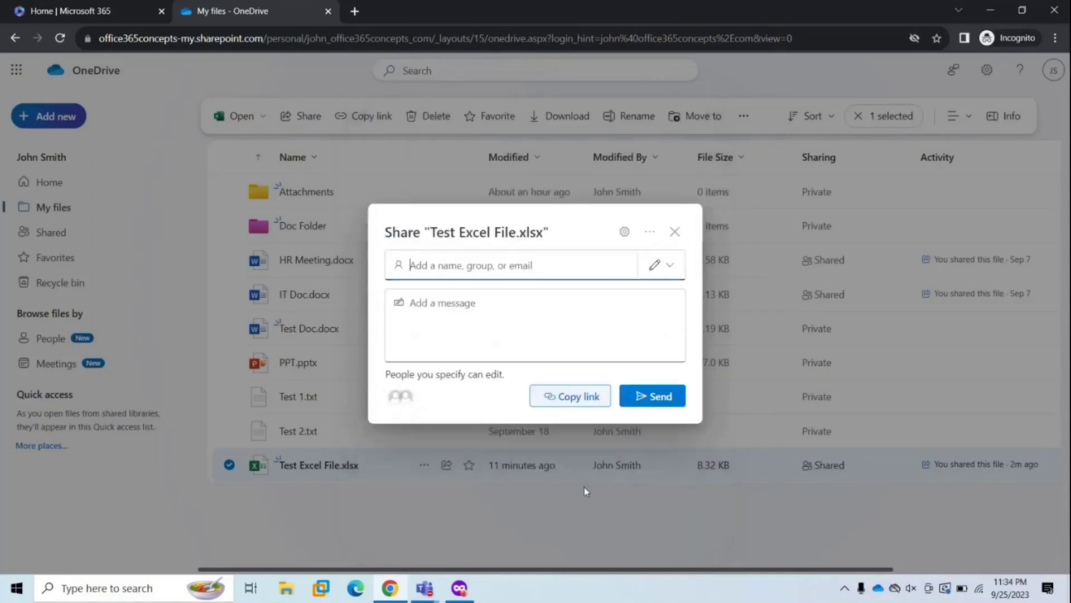
{"action": "left_click", "coordinate": [442, 261]}
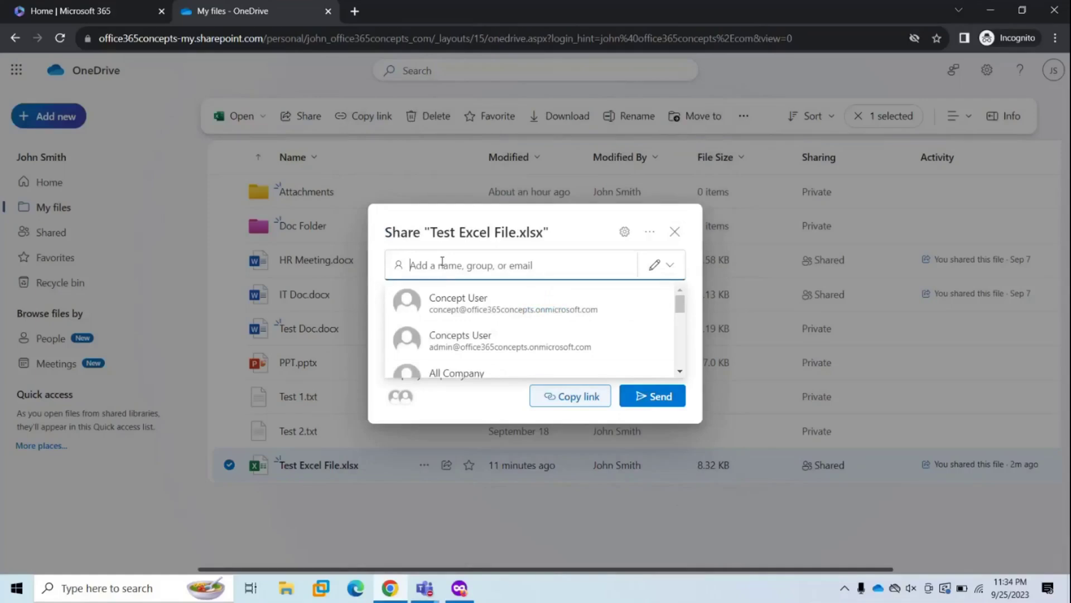
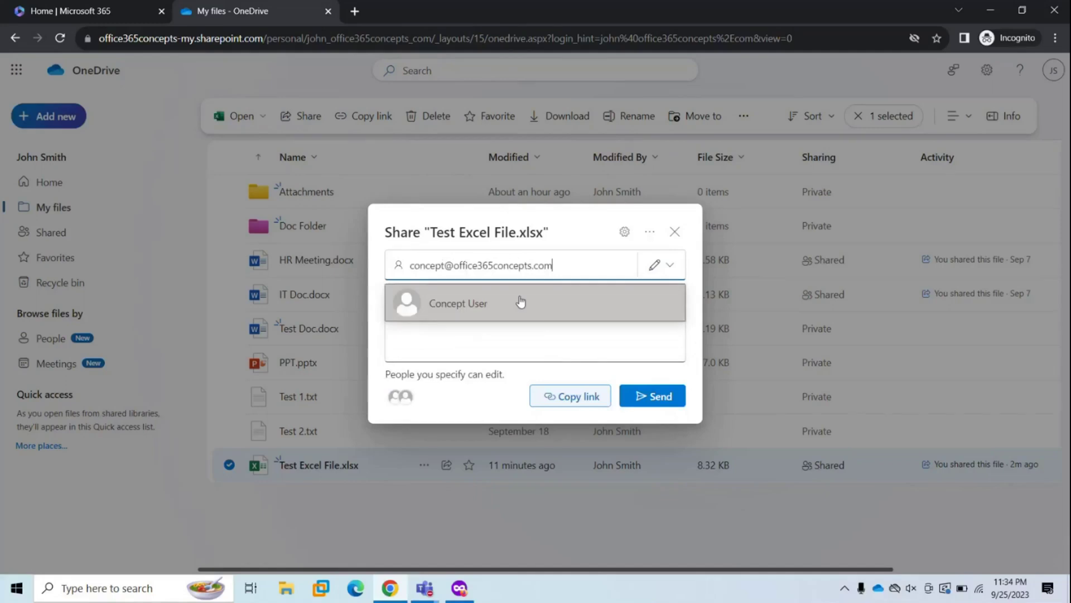
{"action": "left_click", "coordinate": [521, 300]}
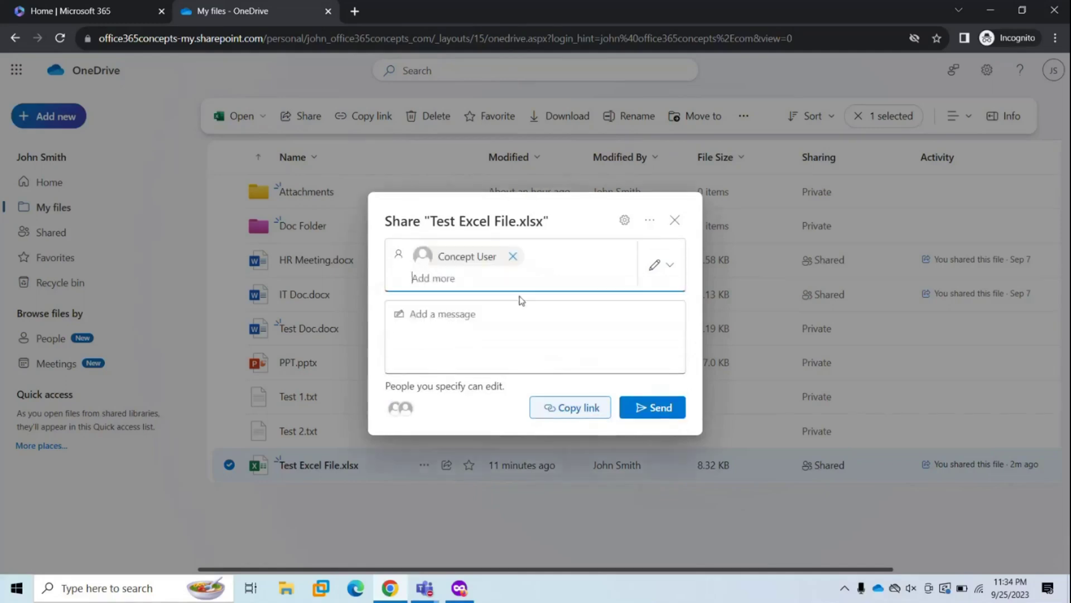
{"action": "left_click", "coordinate": [671, 267]}
{"action": "left_click", "coordinate": [618, 308]}
{"action": "left_click", "coordinate": [486, 327]}
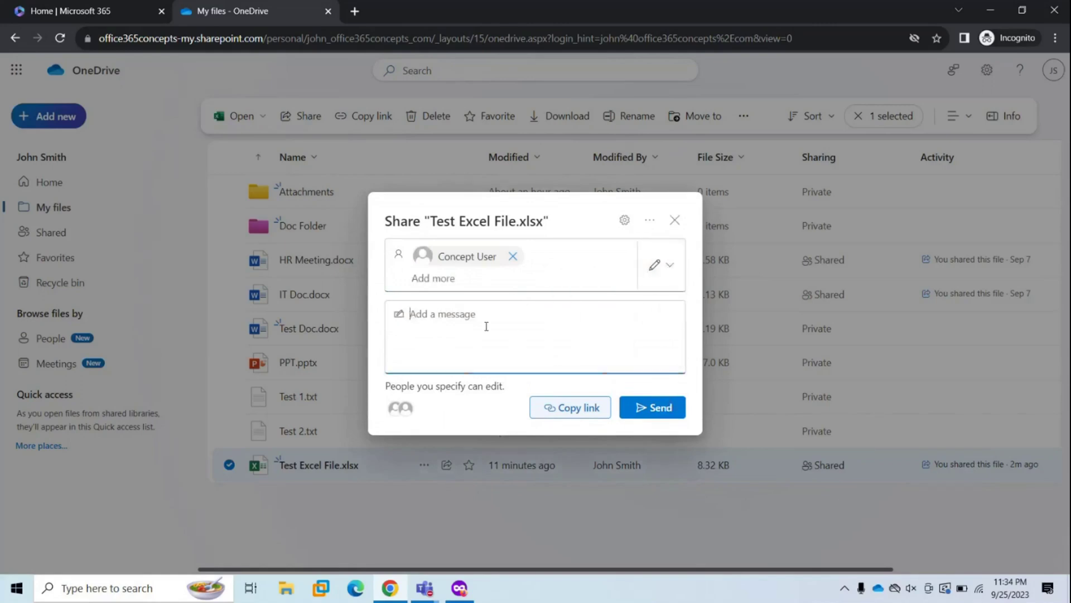
{"action": "left_click", "coordinate": [647, 412]}
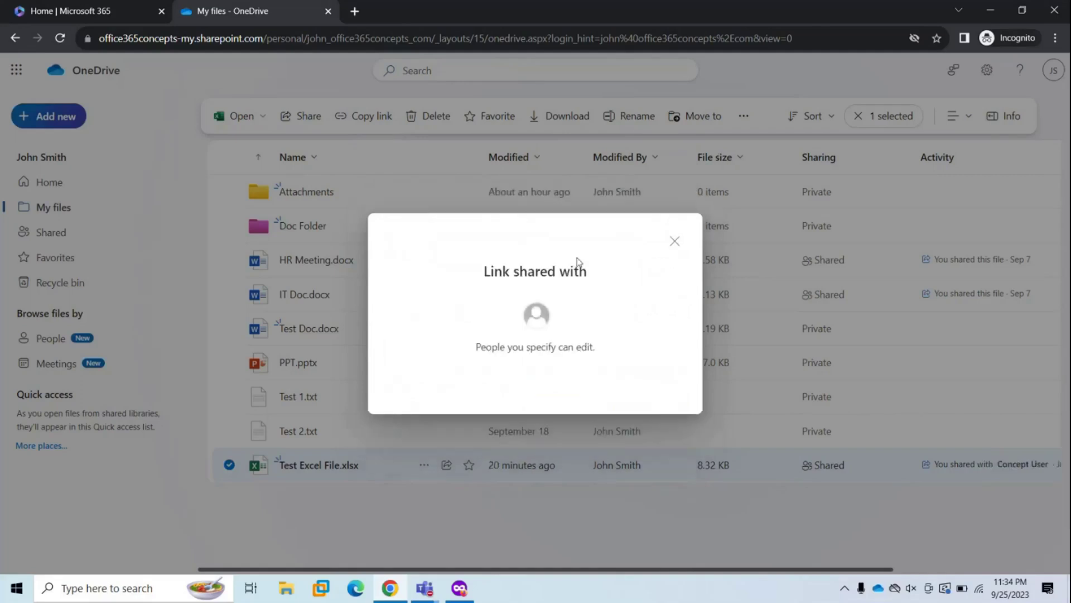
- Open the sharing notification email in Outlook and launch Test Excel File from its Open link
{"action": "left_click", "coordinate": [674, 241]}
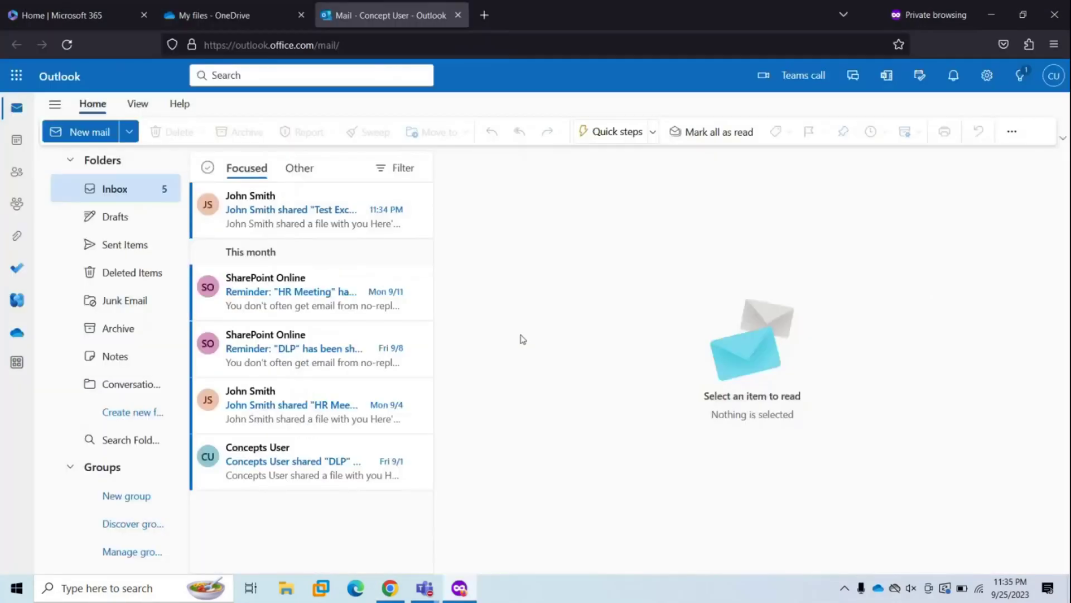
{"action": "left_click", "coordinate": [304, 215]}
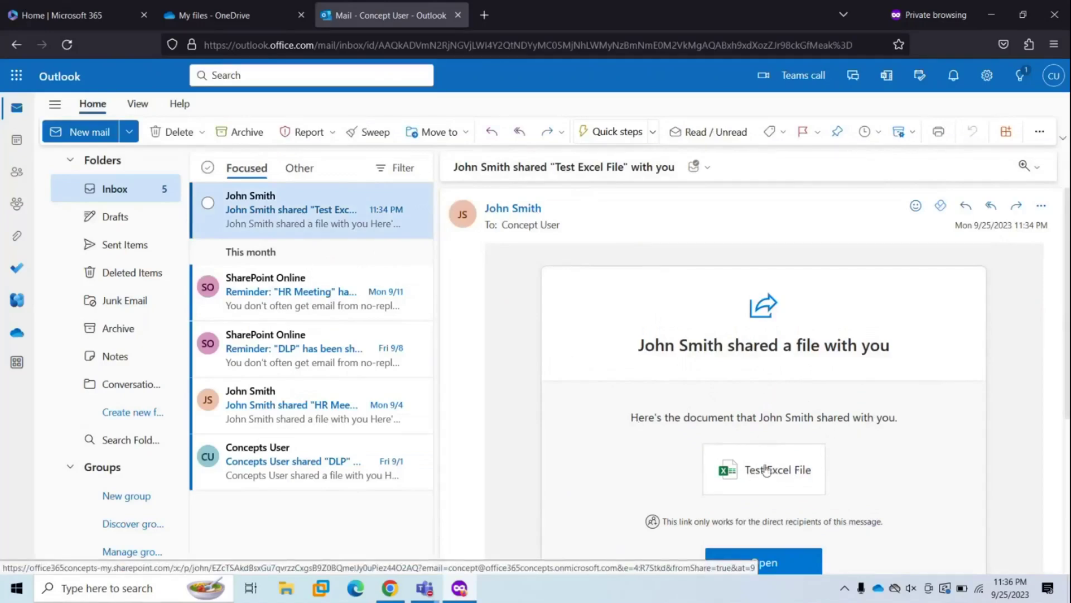
{"action": "left_click", "coordinate": [764, 565]}
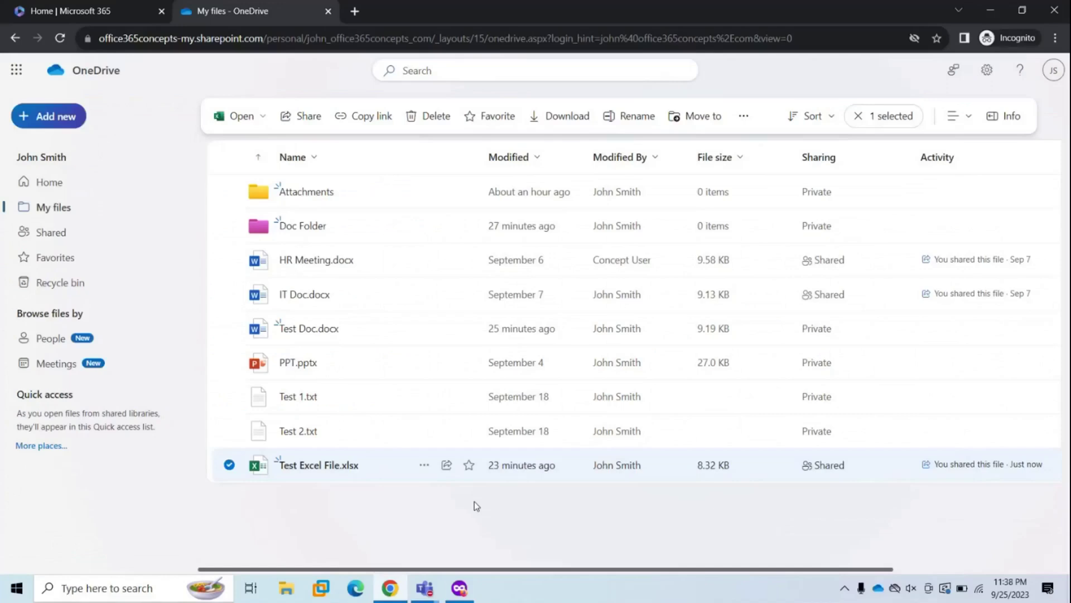
- Share the Test Excel File.xlsx link through the Share dialog's Share in Outlook option
{"action": "left_click", "coordinate": [424, 467]}
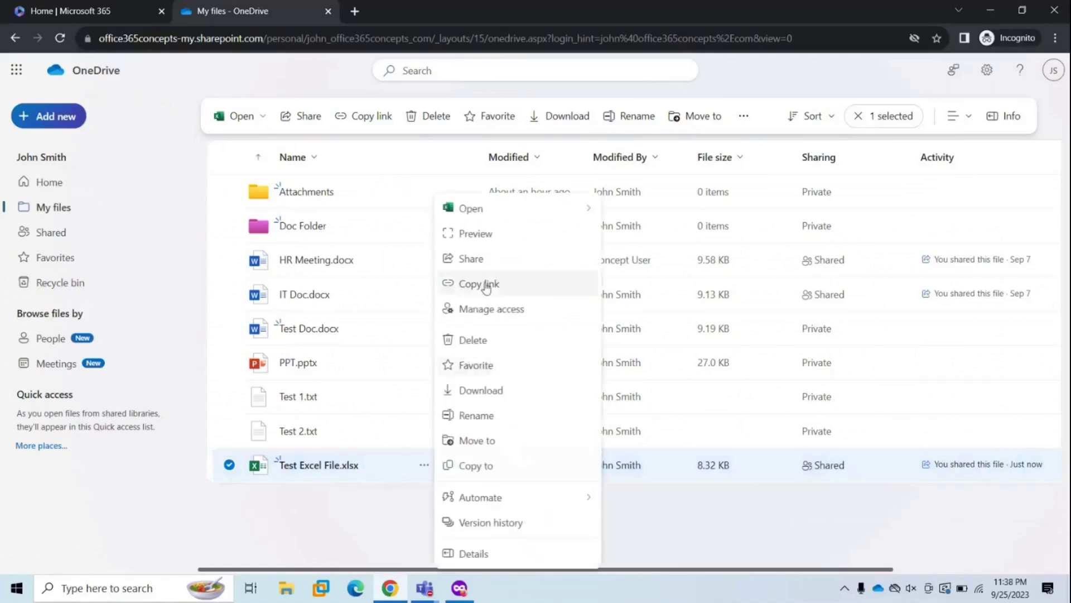
{"action": "left_click", "coordinate": [487, 260]}
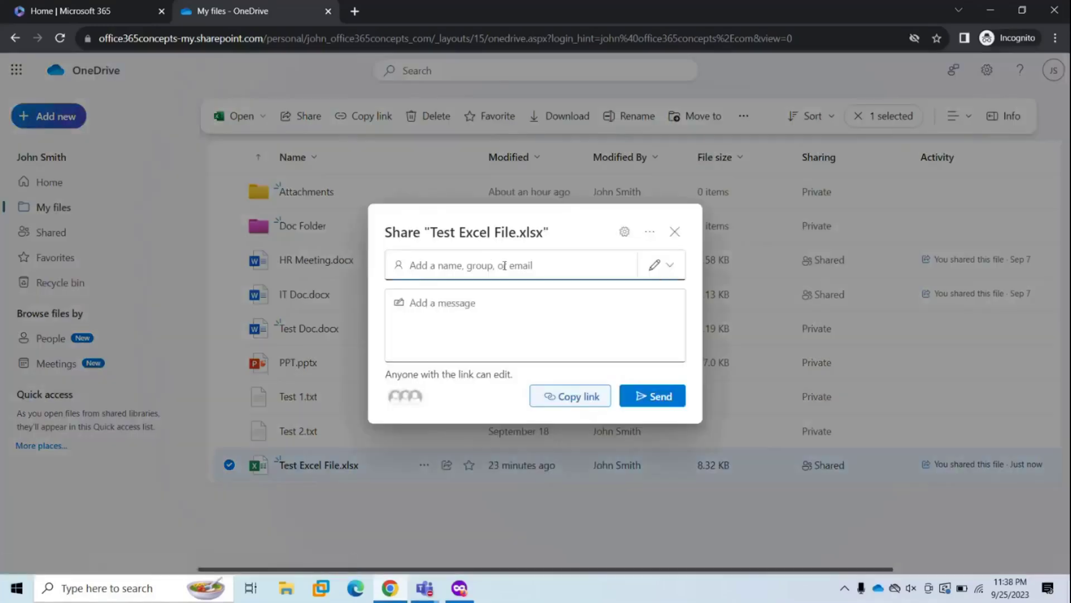
{"action": "left_click", "coordinate": [649, 233]}
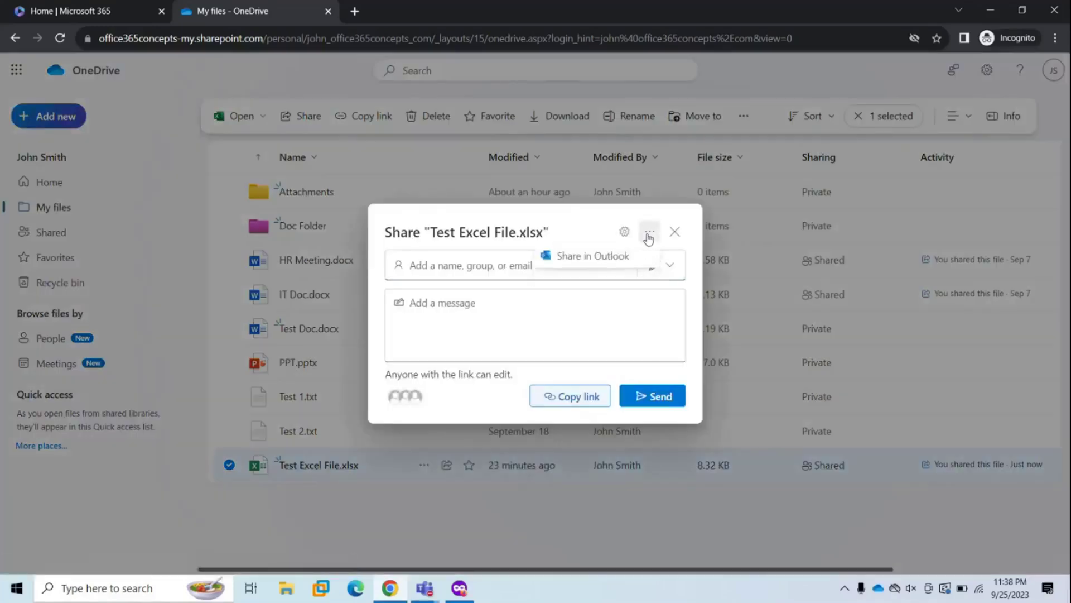
{"action": "left_click", "coordinate": [586, 258]}
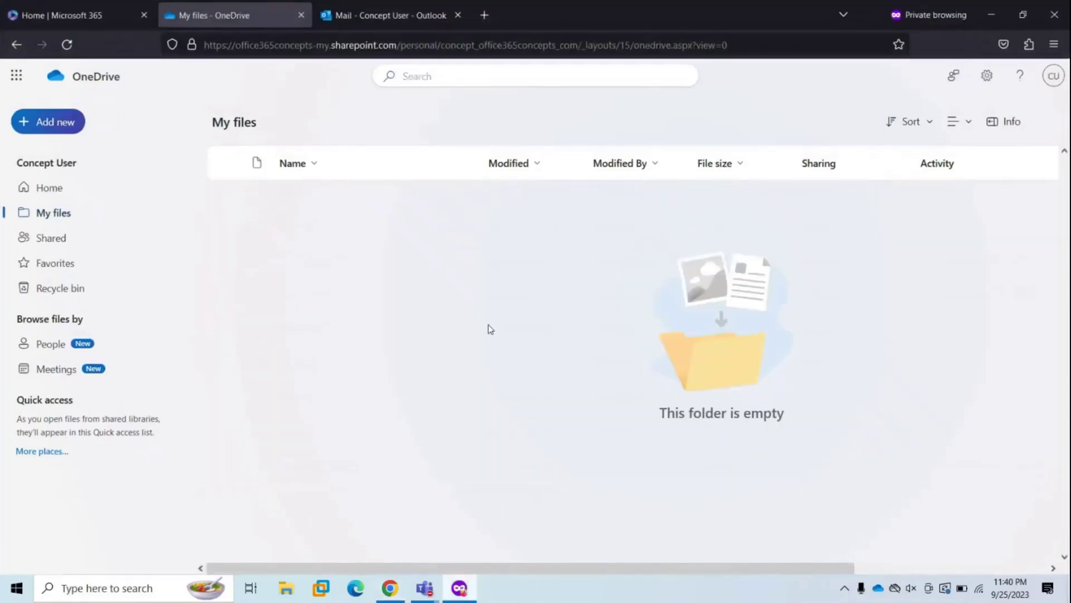
- Open the Shared page to list files shared with the second user, led by Test Excel File
{"action": "left_click", "coordinate": [64, 245]}
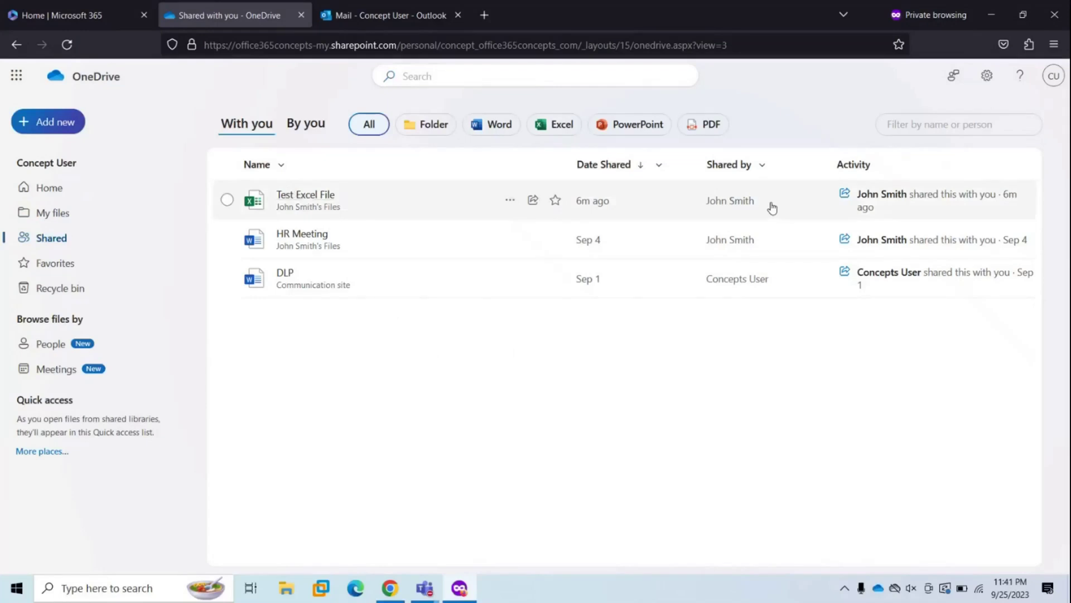
{"action": "left_click", "coordinate": [1051, 79]}
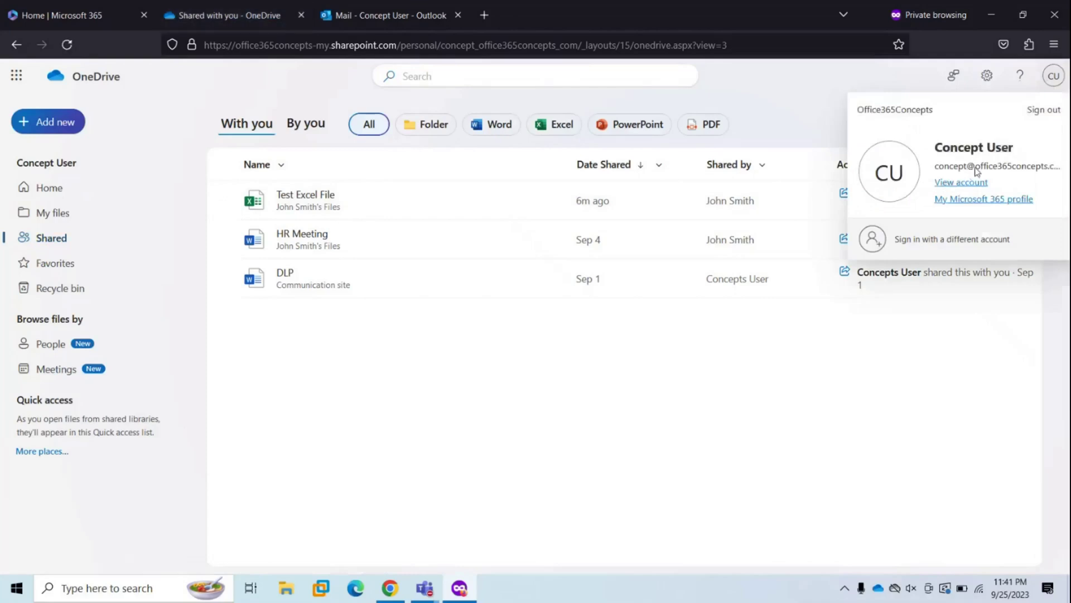
{"action": "left_click", "coordinate": [543, 366]}
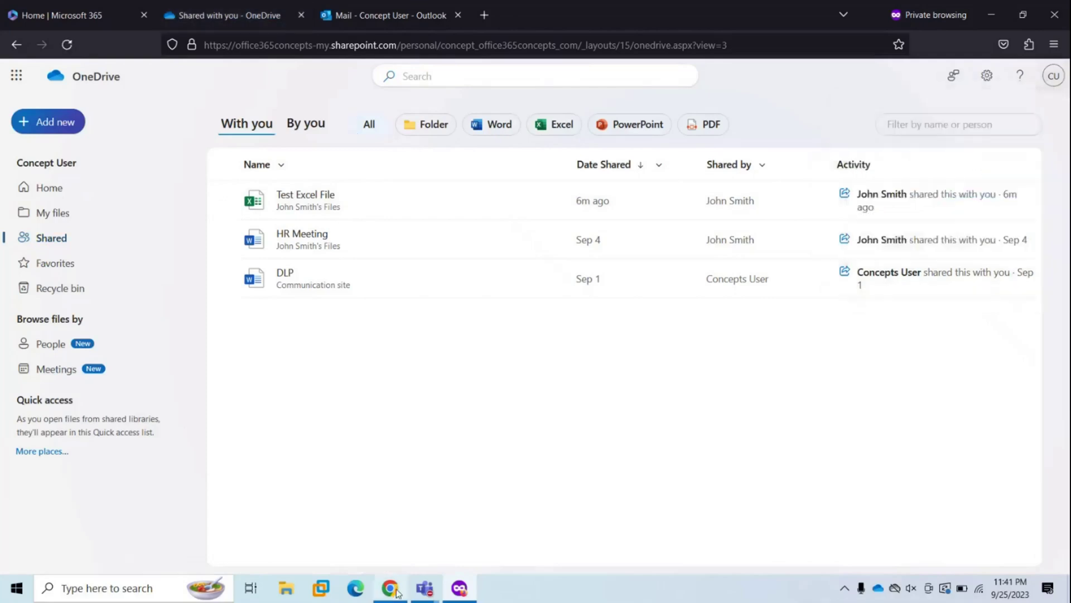
{"action": "left_click", "coordinate": [397, 589]}
- Confirm the owner account via the JS avatar, then return to the second user's Firefox window
{"action": "left_click", "coordinate": [1062, 76]}
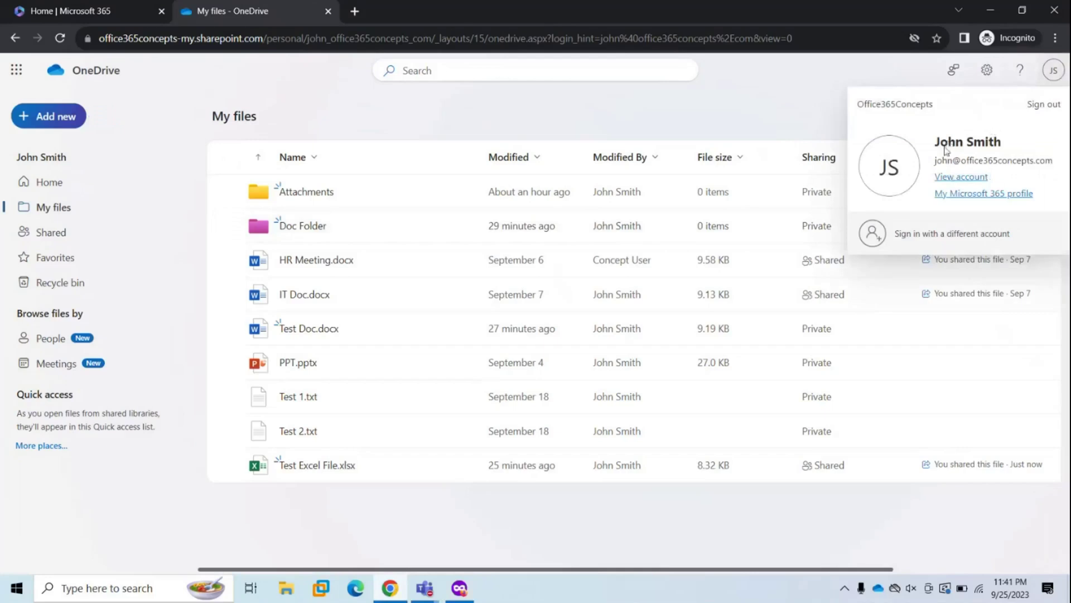
{"action": "left_click", "coordinate": [677, 96]}
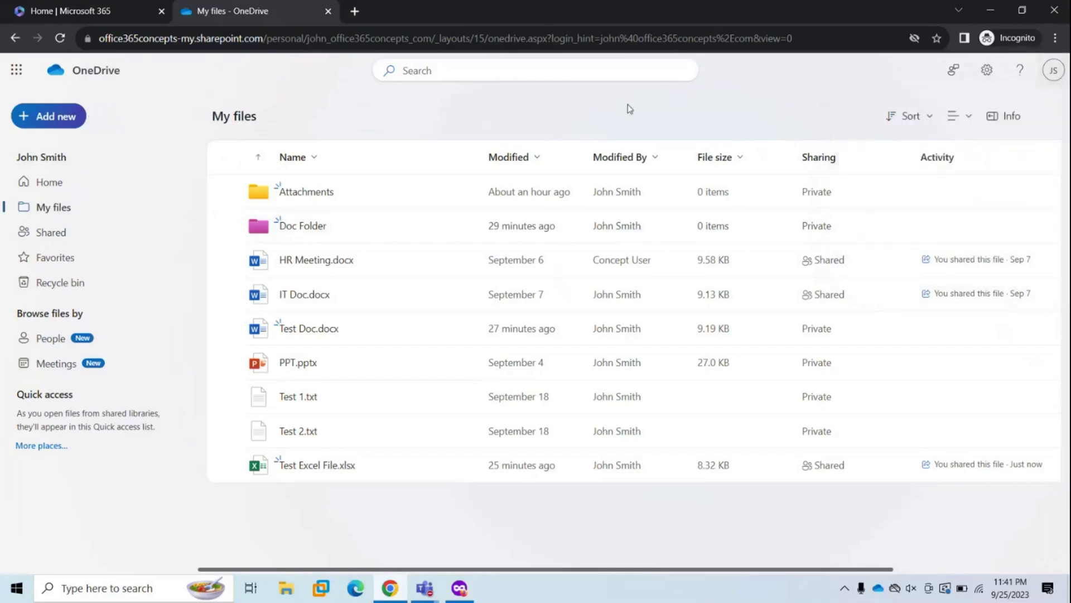
{"action": "left_click", "coordinate": [459, 588]}
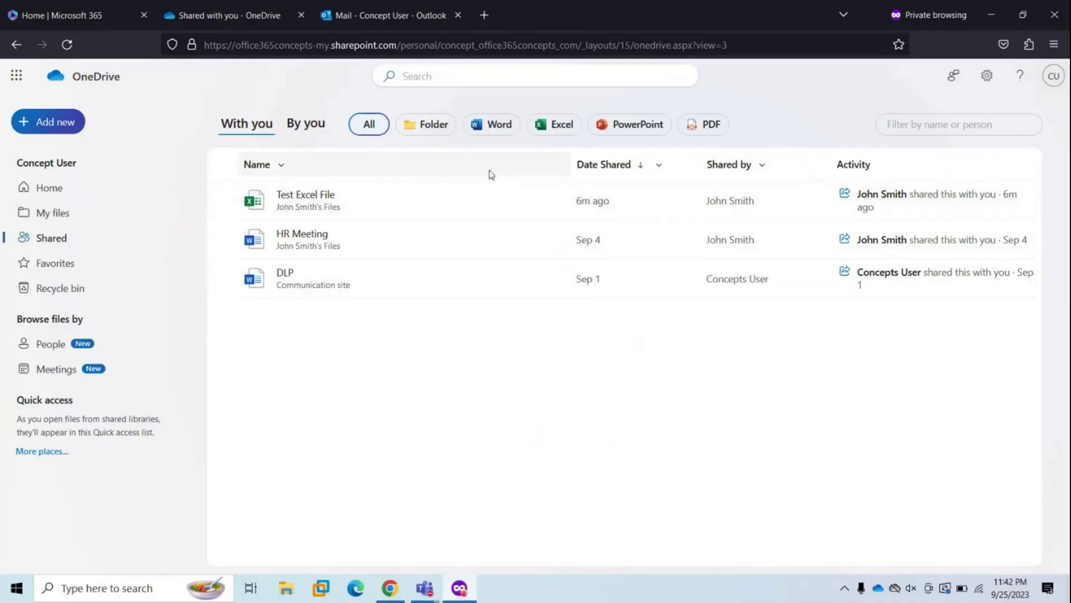
- Open Test Excel File as the second user and enter Value 3 in cell B3
{"action": "left_click", "coordinate": [292, 196]}
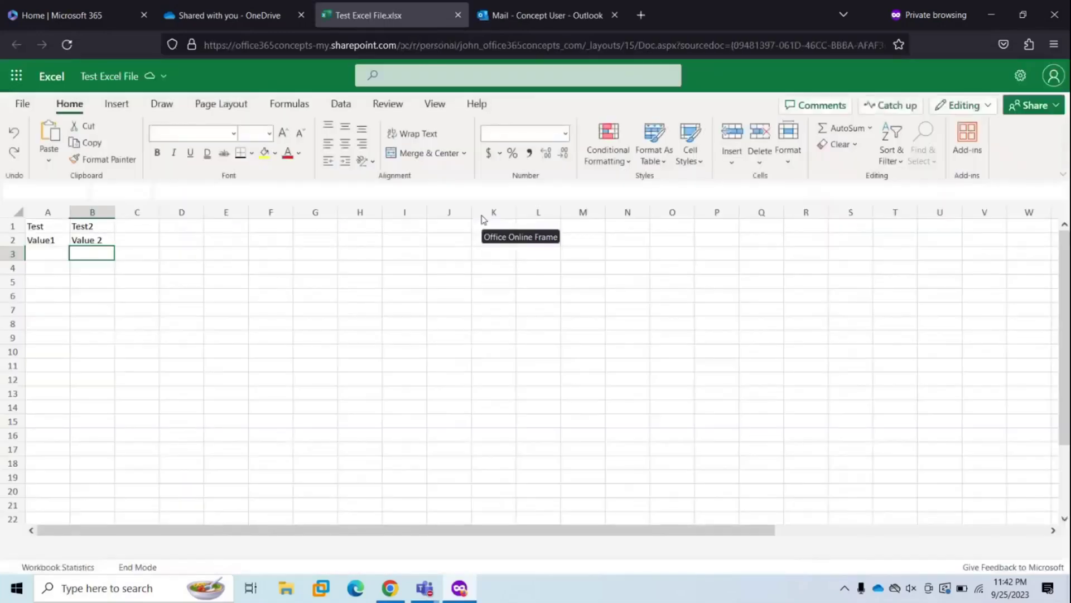
{"action": "type", "text": "Value 3"}
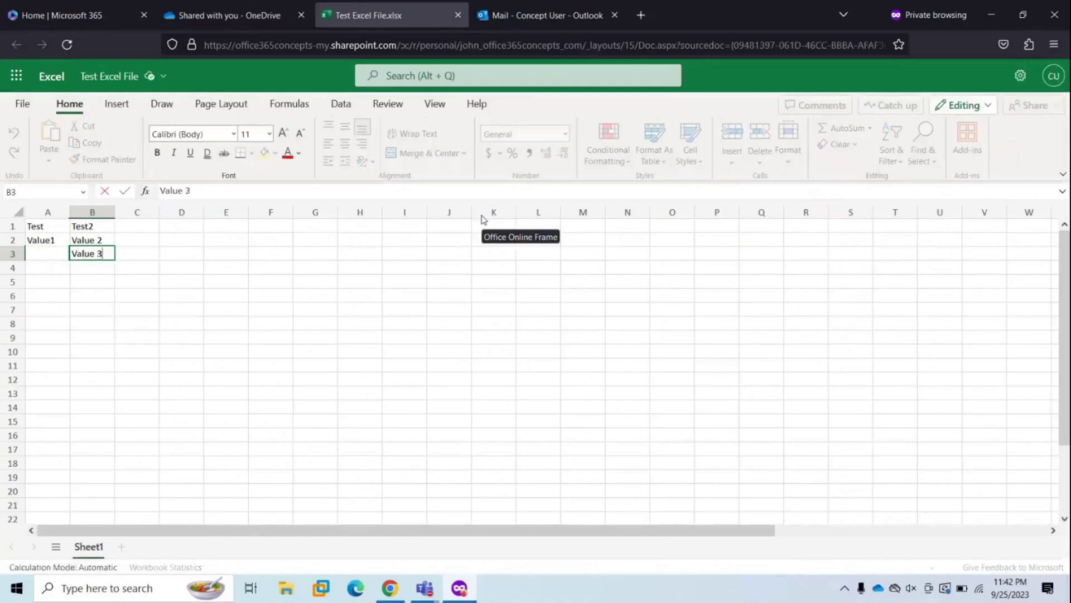
{"action": "left_click", "coordinate": [485, 339]}
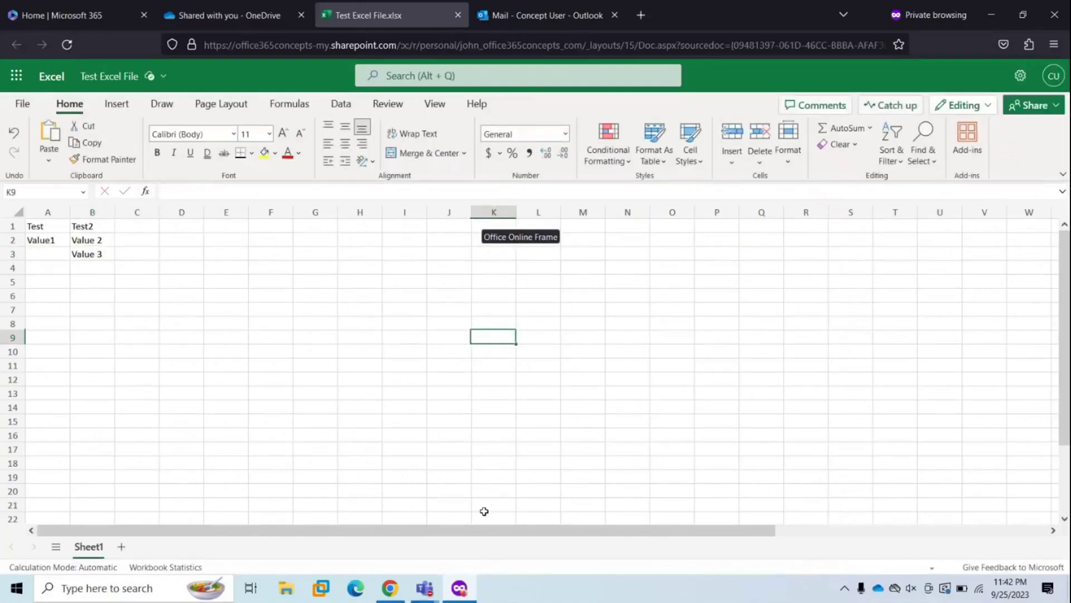
- Open Test Excel File.xlsx in the owner's Chrome window and locate the other editor's presence
{"action": "left_click", "coordinate": [390, 588]}
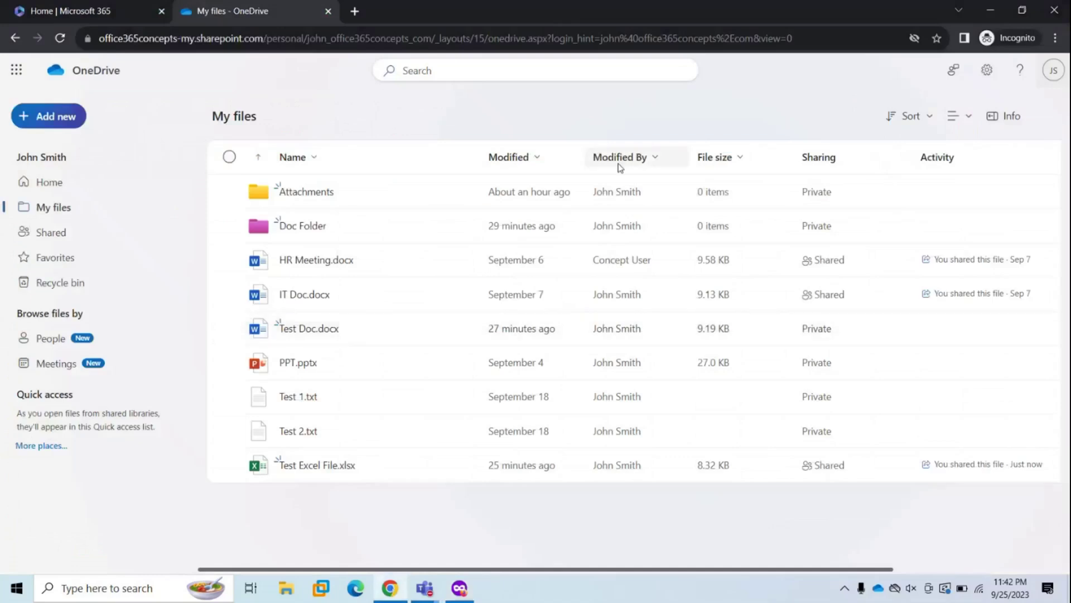
{"action": "left_click", "coordinate": [306, 466]}
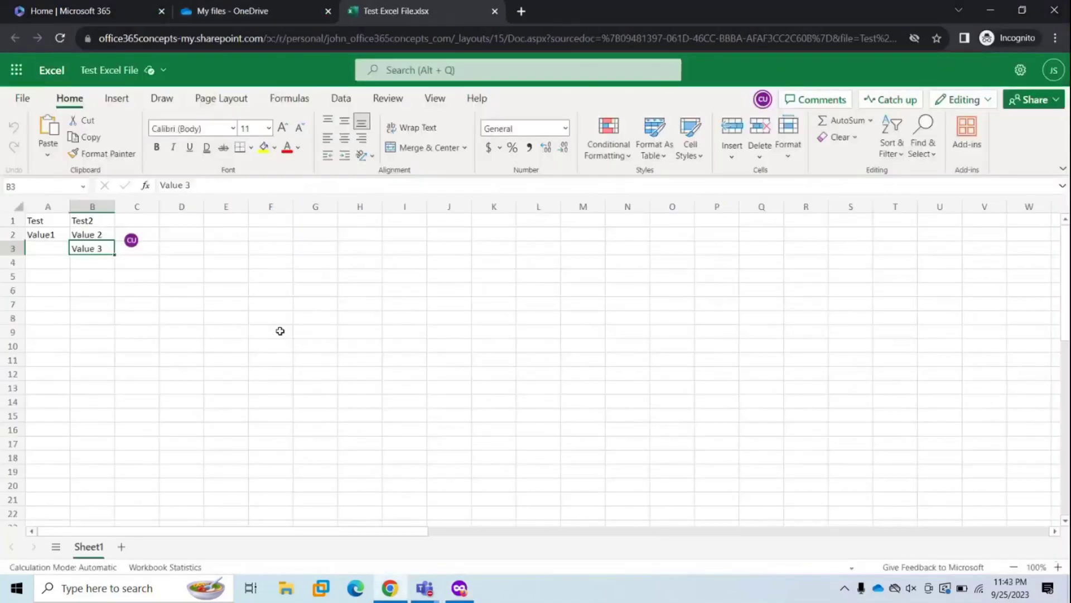
{"action": "left_click", "coordinate": [765, 103]}
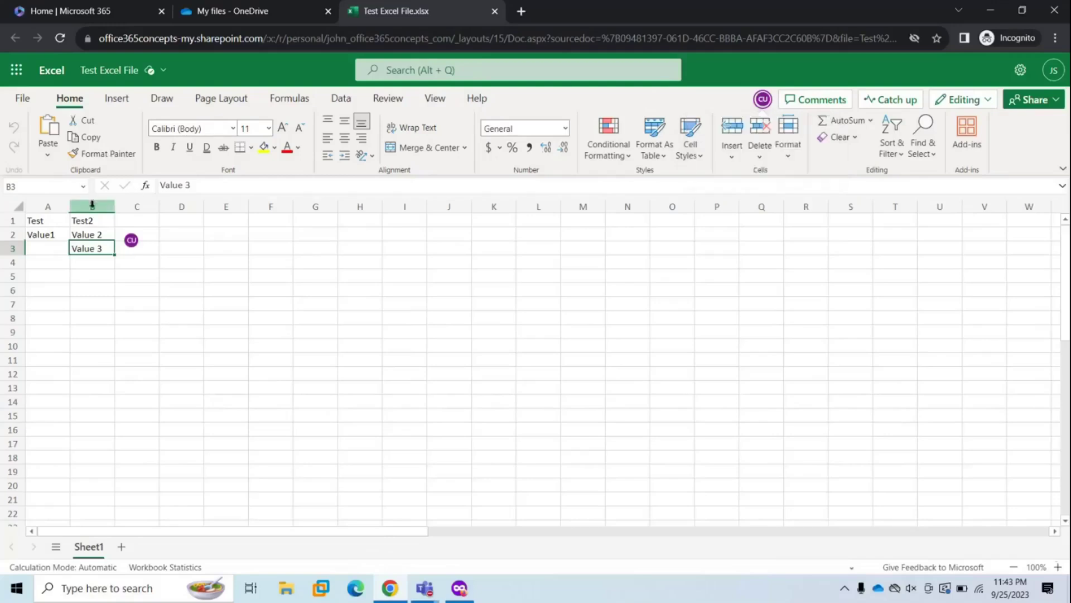
- Switch between both users' workbook windows, selecting cell D3 in each
{"action": "left_click", "coordinate": [459, 589]}
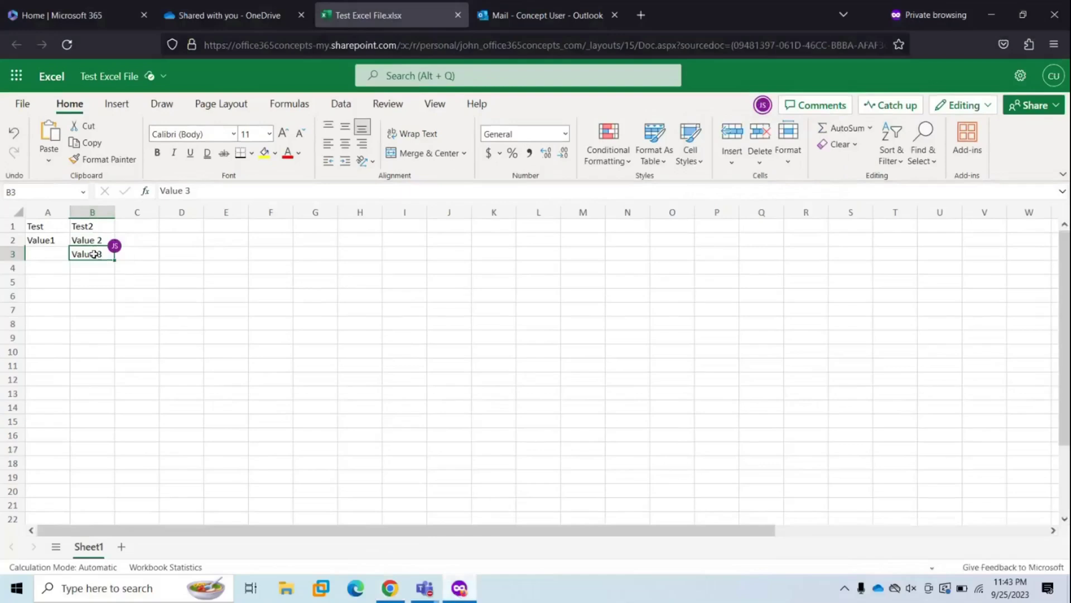
{"action": "mouse_move", "coordinate": [120, 254]}
{"action": "left_click", "coordinate": [403, 595]}
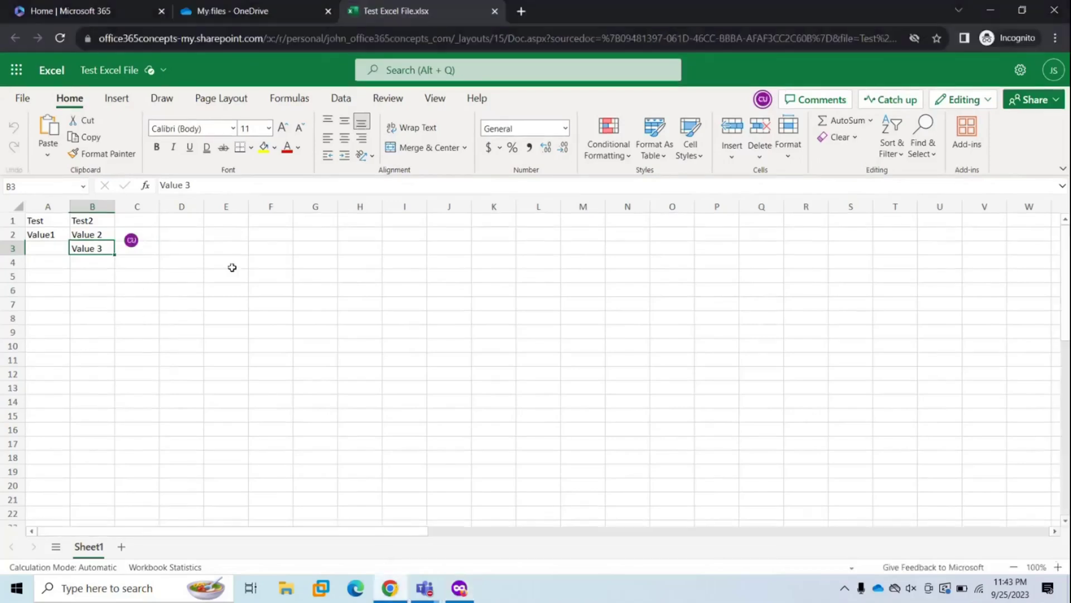
{"action": "left_click", "coordinate": [191, 246]}
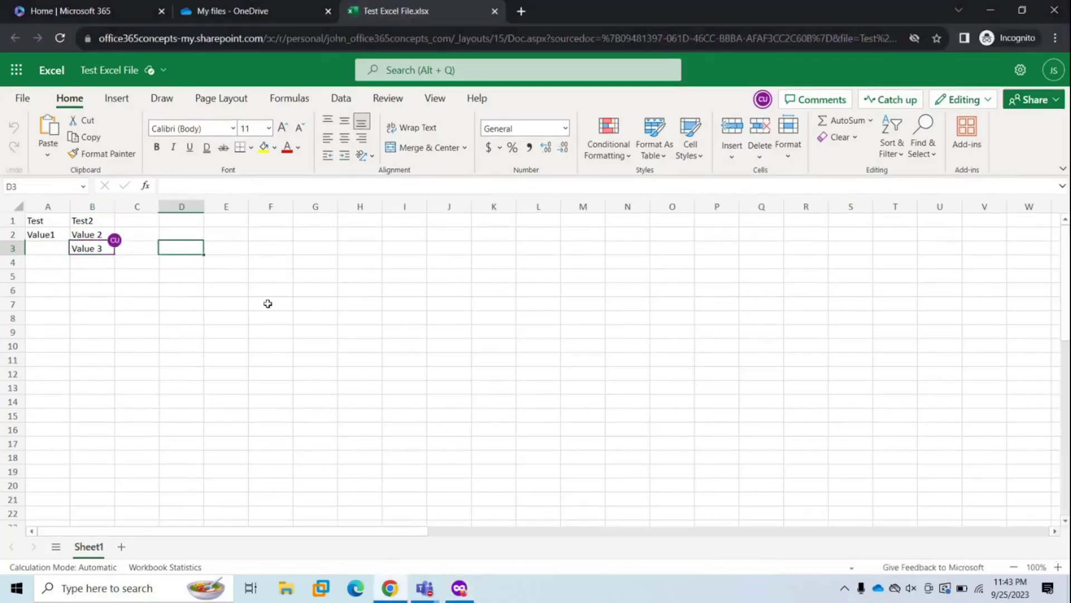
{"action": "left_click", "coordinate": [460, 588]}
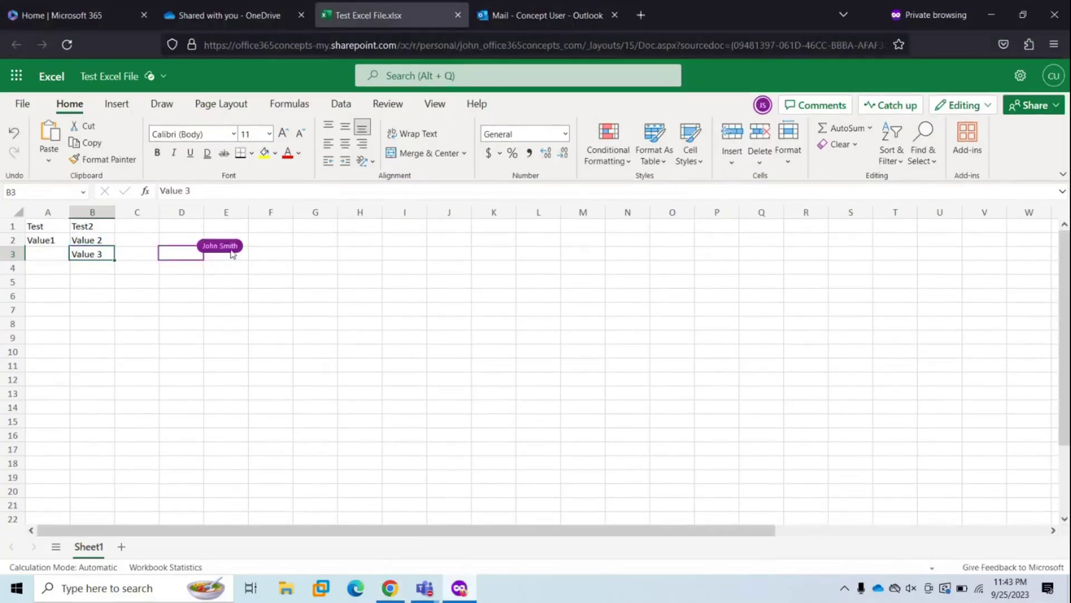
{"action": "left_click", "coordinate": [181, 251]}
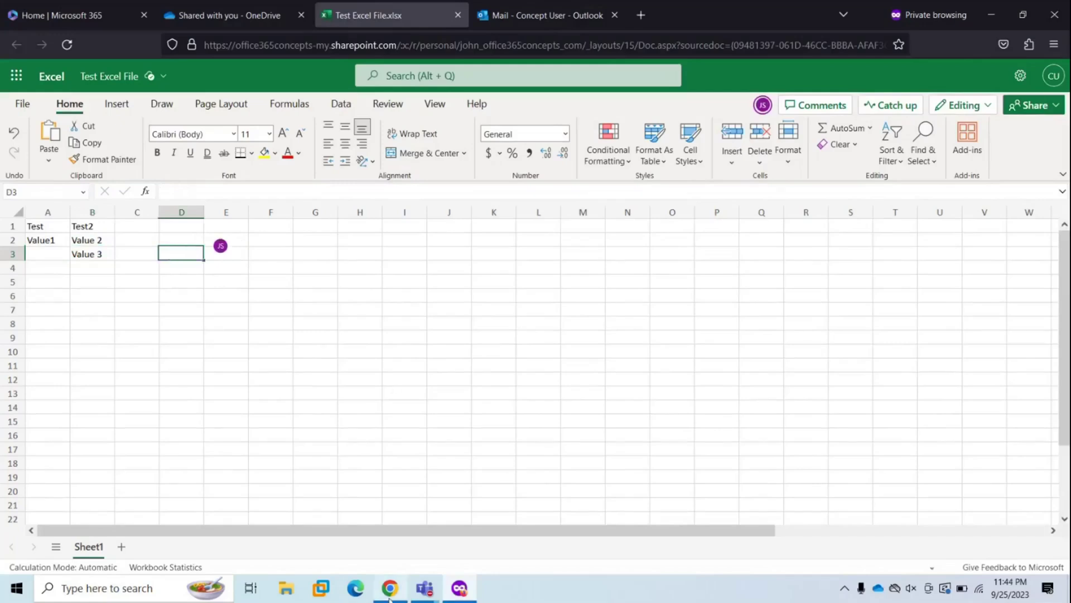
- Enter Value 4 in D3 from the owner's session, then return to the second user's window
{"action": "key", "text": "alt+Tab"}
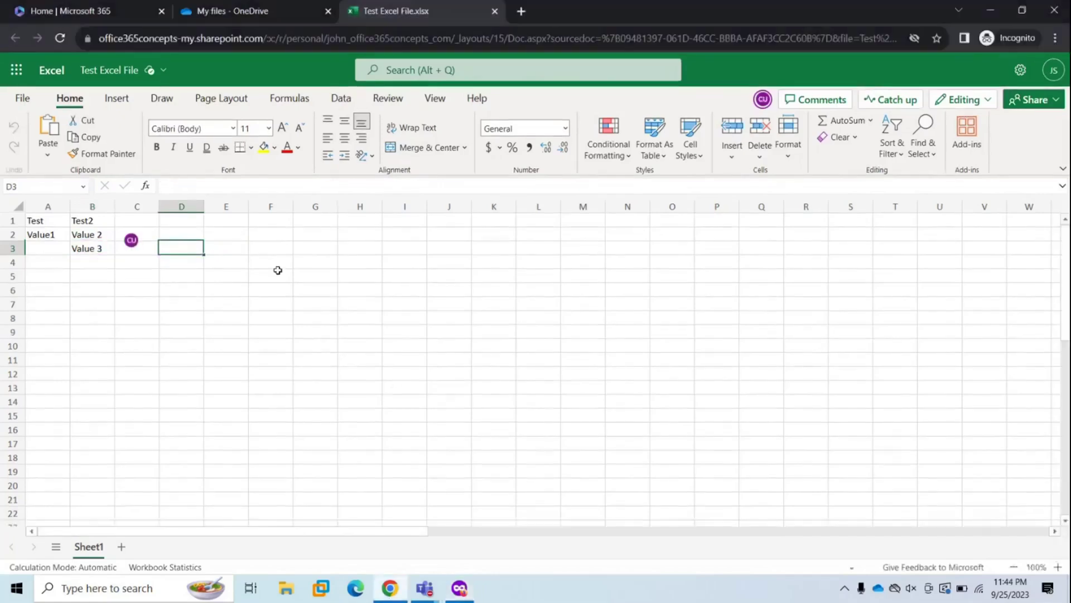
{"action": "type", "text": "Value 4"}
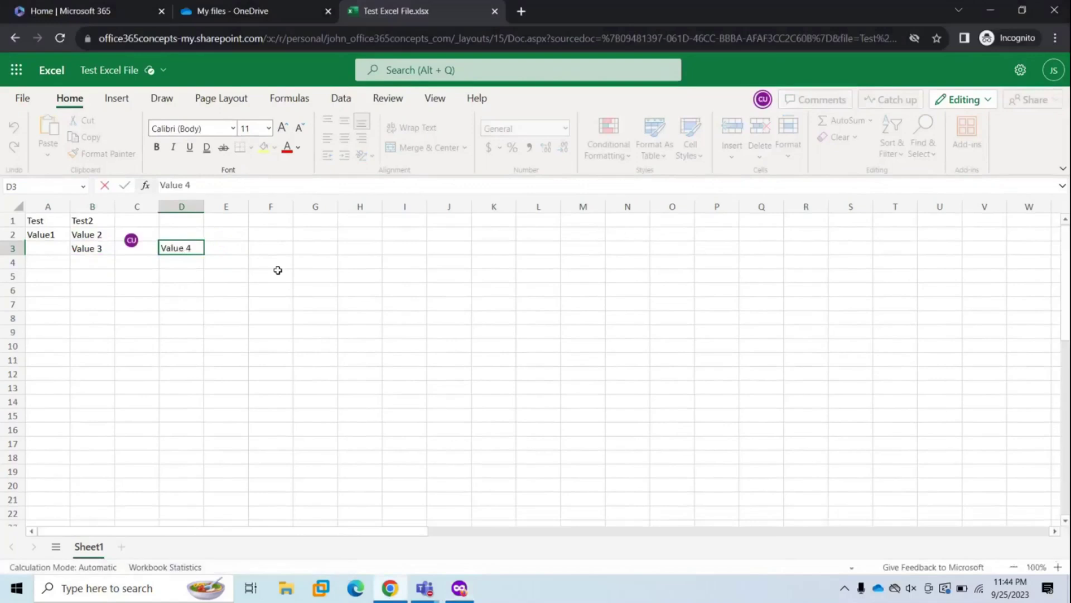
{"action": "key", "text": "Return"}
{"action": "left_click", "coordinate": [459, 589]}
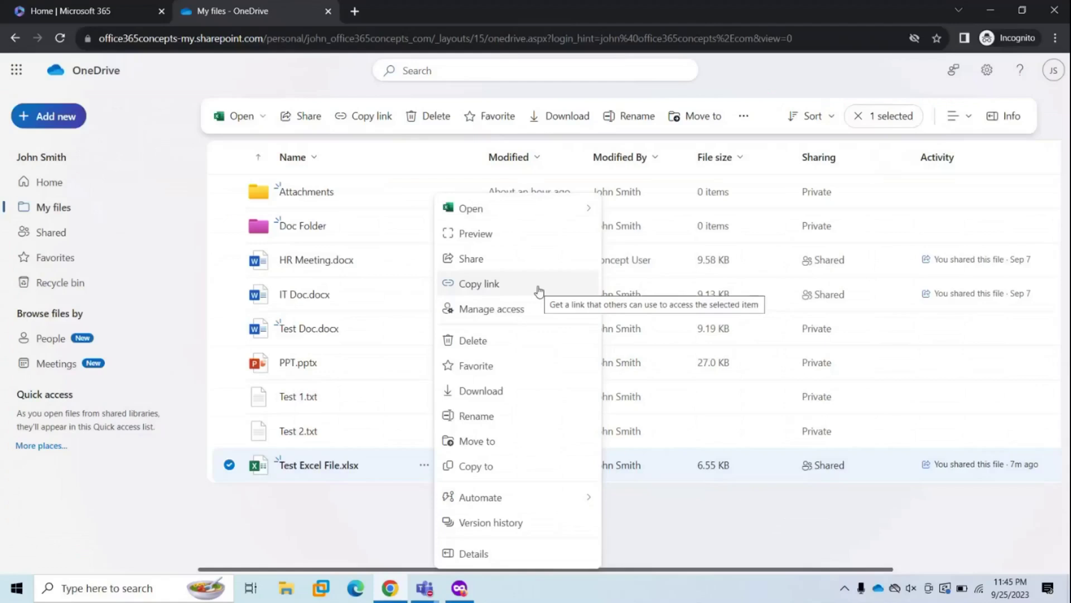
- Copy a link to Test Excel File.xlsx and review its 'Anyone with the link can edit' permissions
{"action": "left_click", "coordinate": [538, 291]}
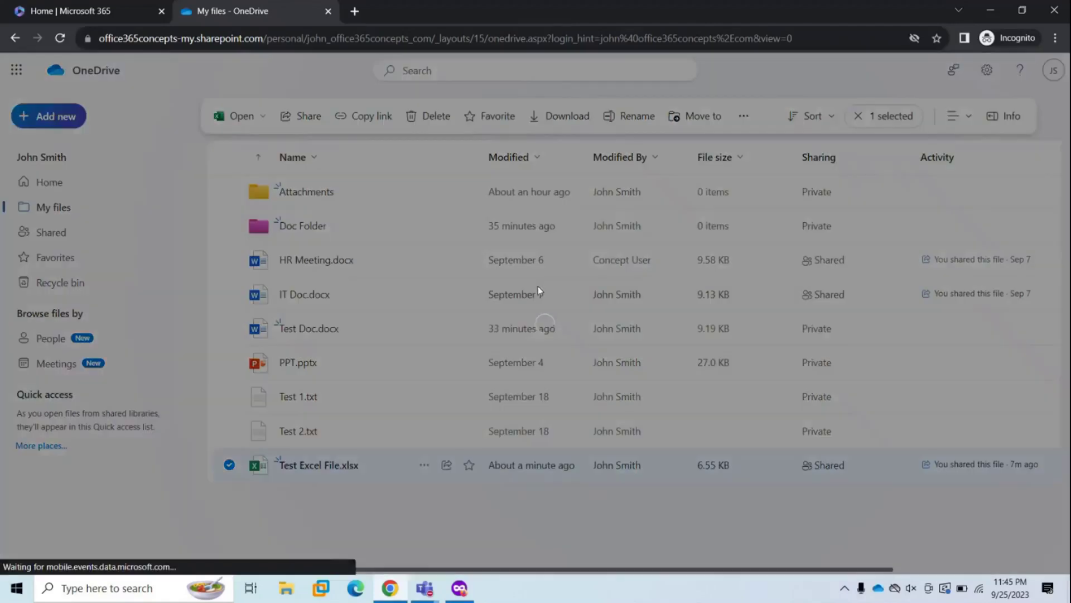
{"action": "left_click", "coordinate": [661, 327]}
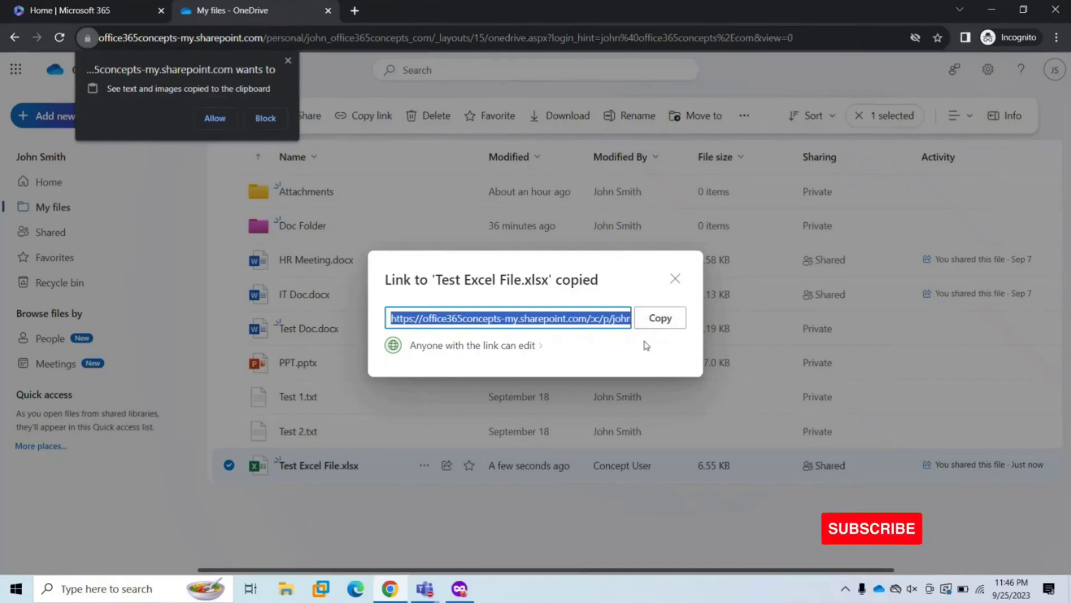
{"action": "left_click", "coordinate": [488, 346]}
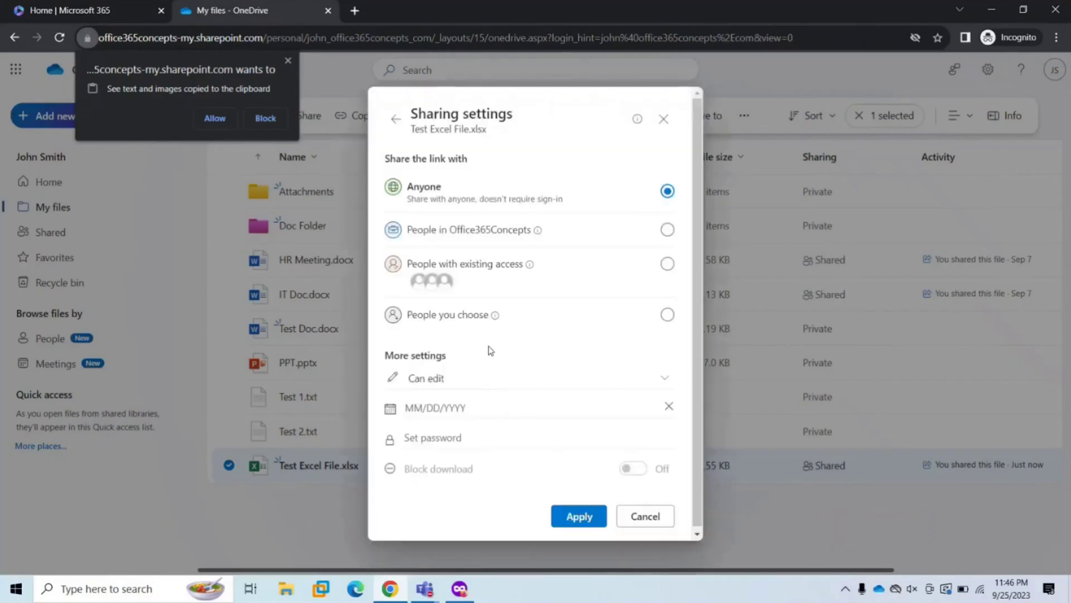
{"action": "left_click", "coordinate": [517, 385]}
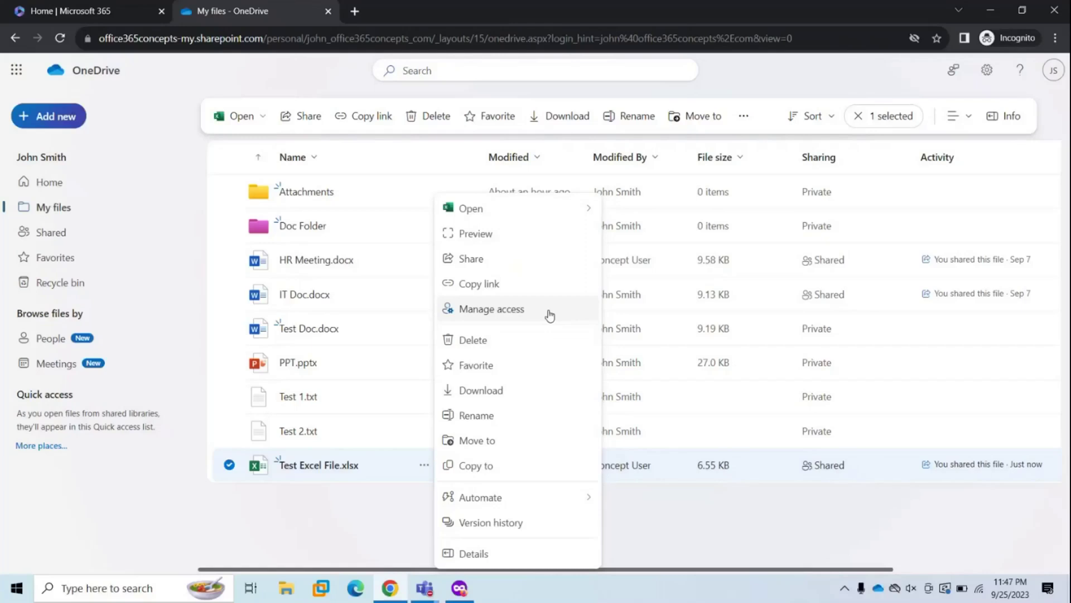
{"action": "left_click", "coordinate": [550, 316]}
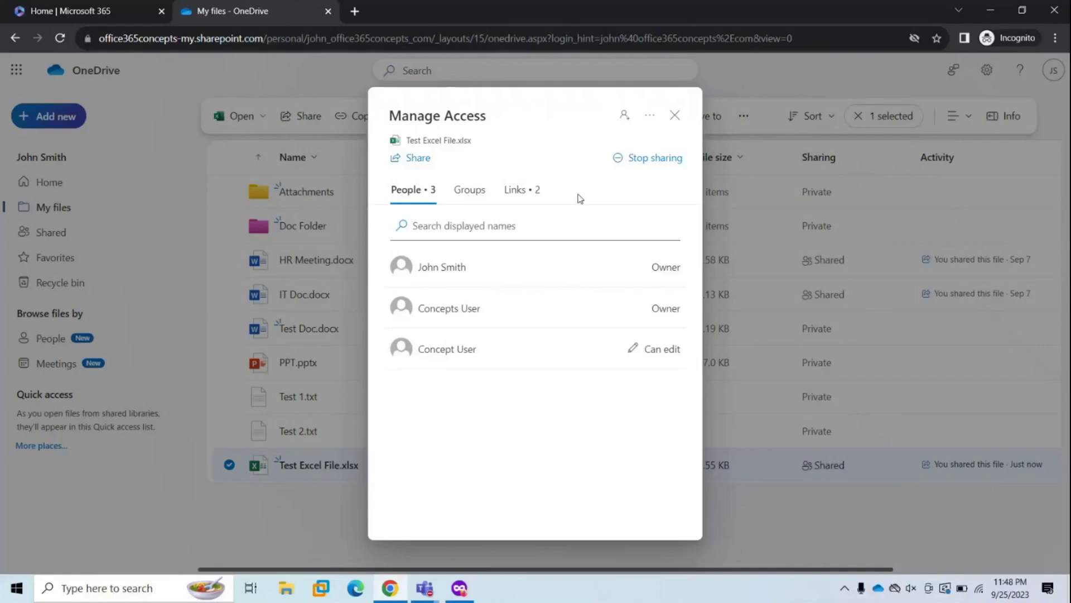
{"action": "left_click", "coordinate": [624, 114]}
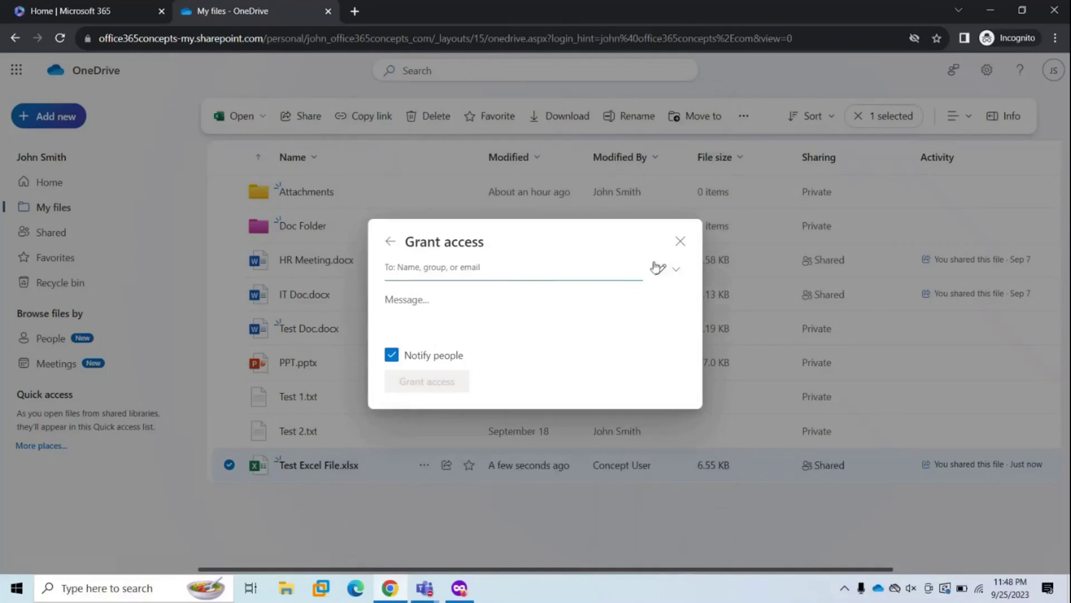
{"action": "left_click", "coordinate": [676, 270]}
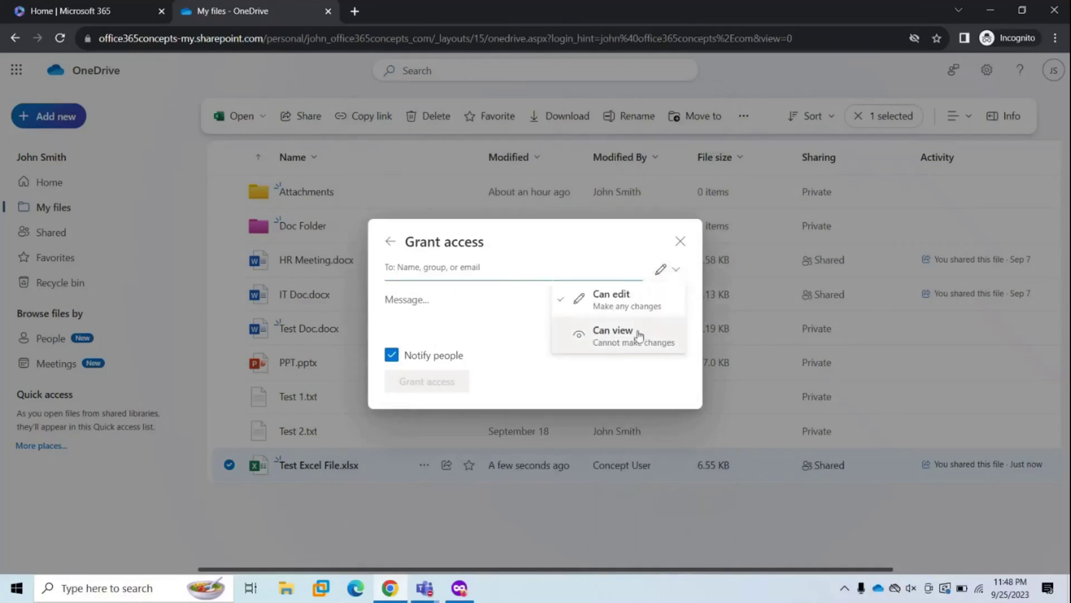
{"action": "key", "text": "Escape"}
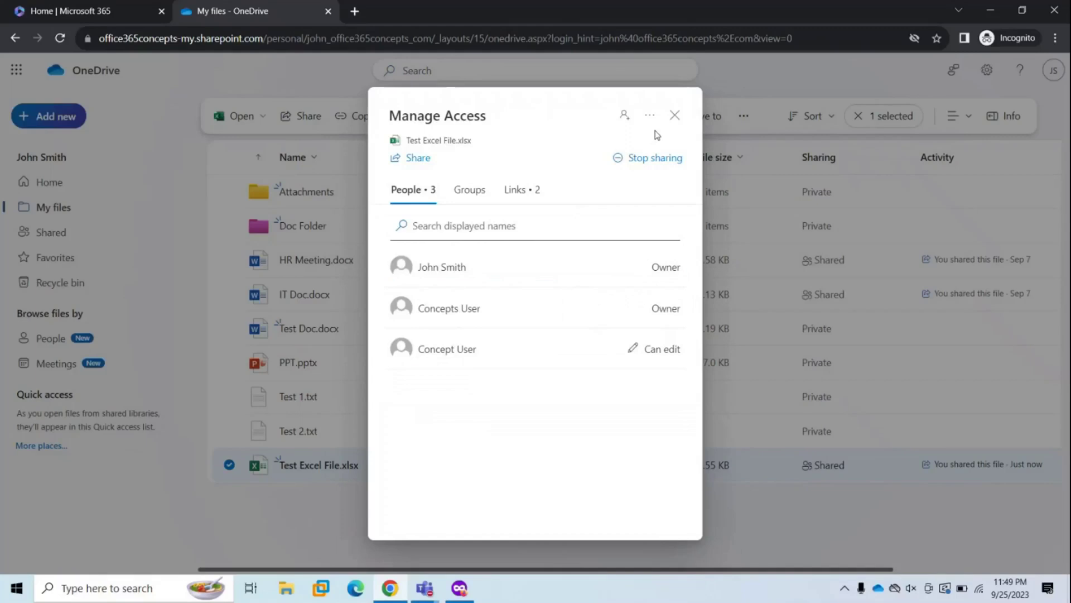
{"action": "left_click", "coordinate": [646, 161]}
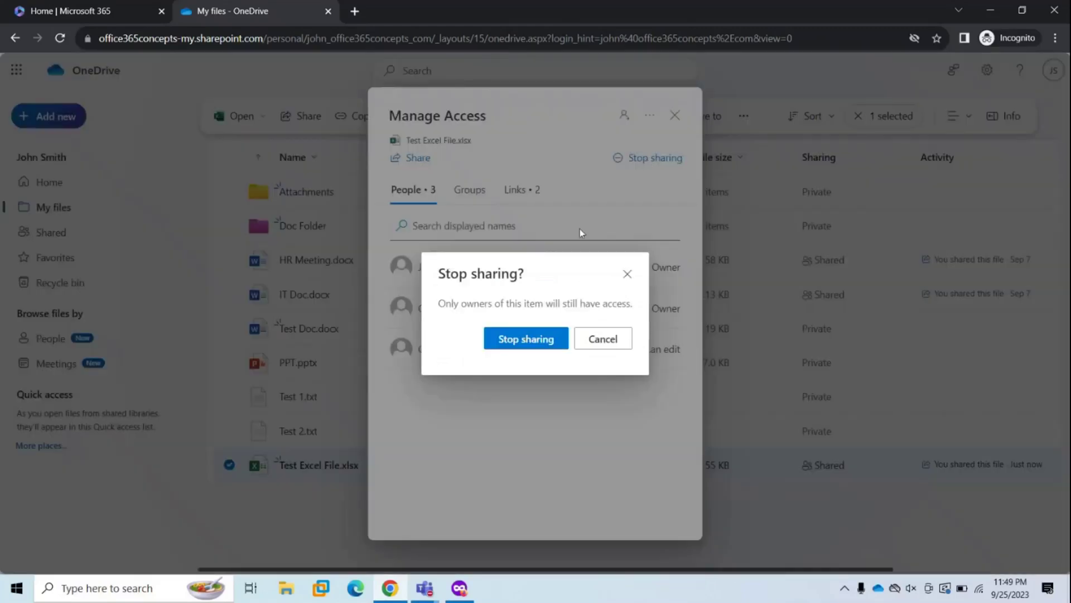
{"action": "left_click", "coordinate": [509, 341]}
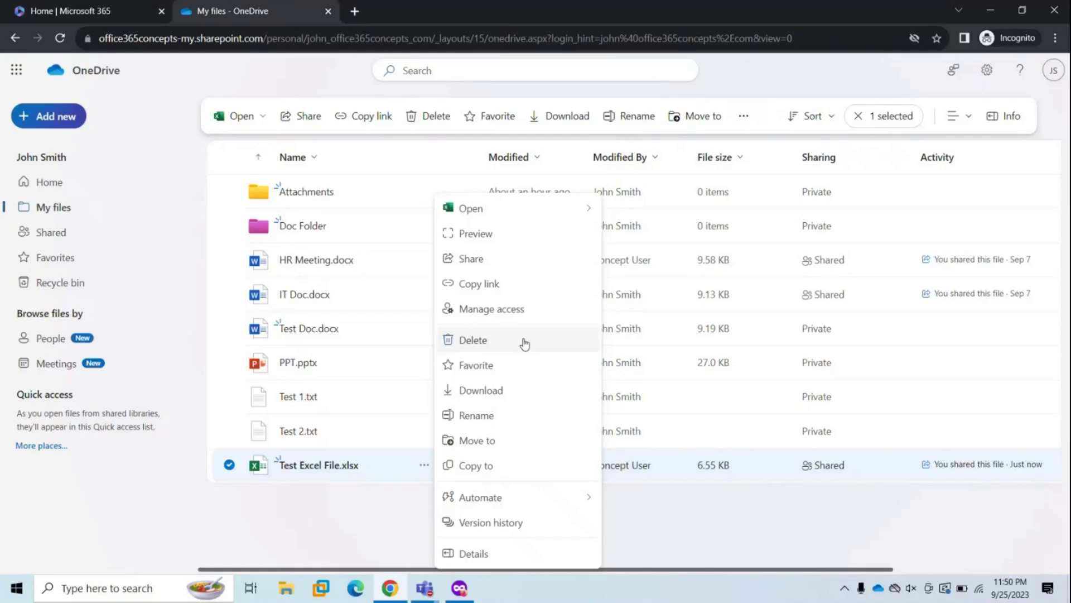
- Delete Test Excel File.xlsx from My files, then permanently remove it from the Recycle bin
{"action": "left_click", "coordinate": [518, 341]}
{"action": "left_click", "coordinate": [579, 368]}
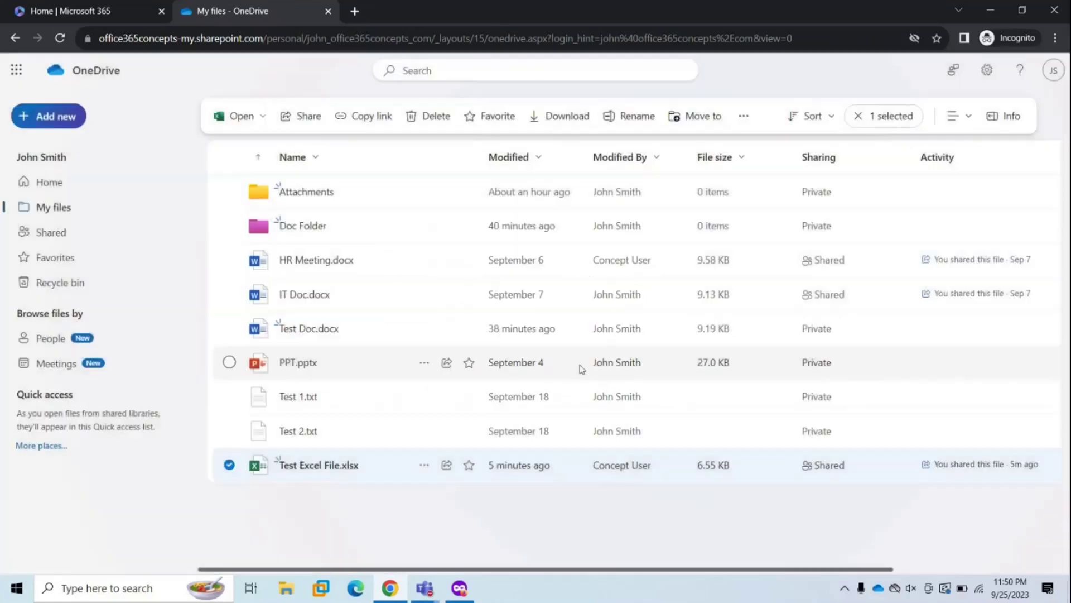
{"action": "left_click", "coordinate": [90, 286]}
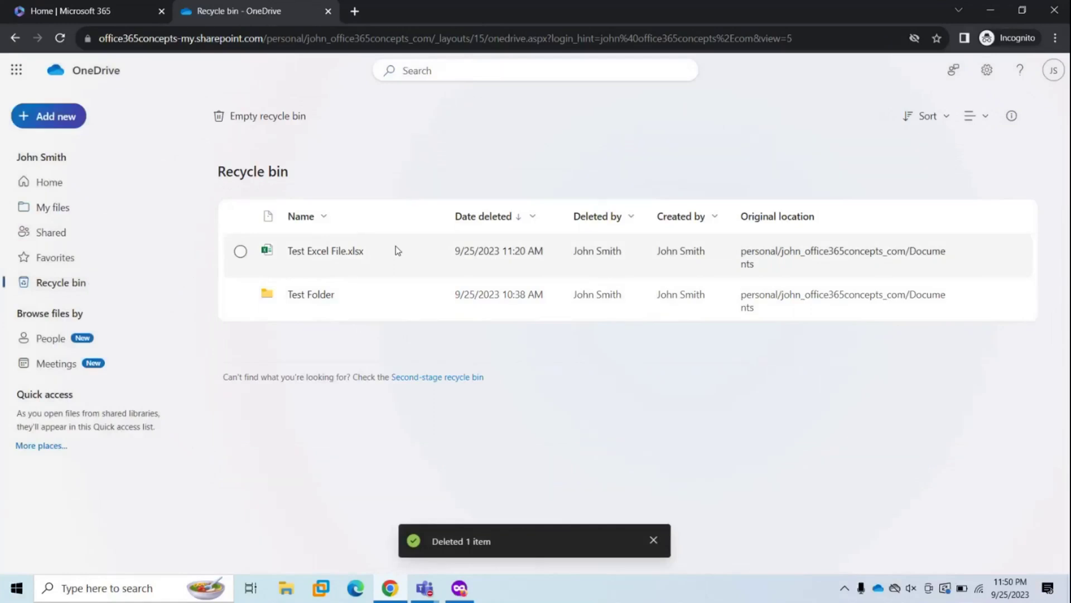
{"action": "left_click", "coordinate": [240, 251]}
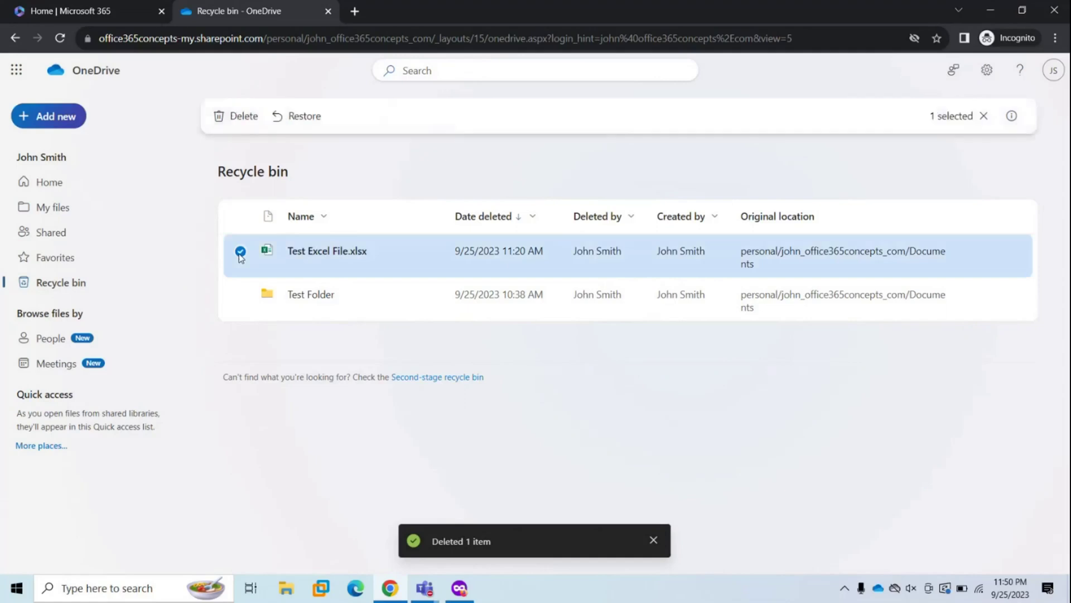
{"action": "left_click", "coordinate": [230, 116]}
{"action": "left_click", "coordinate": [542, 366]}
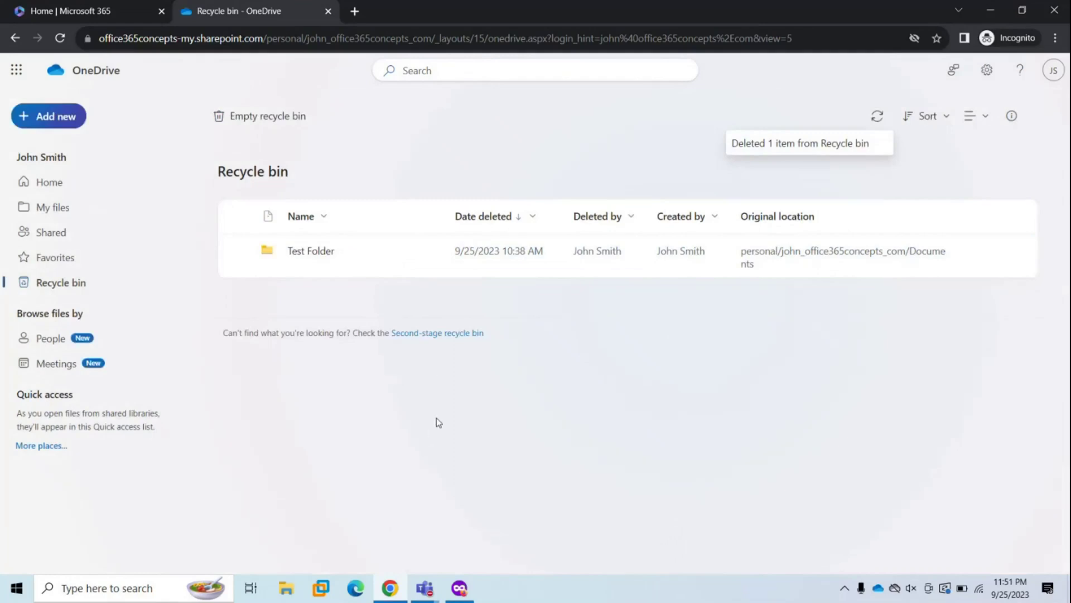
- Restore Test Excel File.xlsx from the second-stage recycle bin and return to My files
{"action": "left_click", "coordinate": [428, 333]}
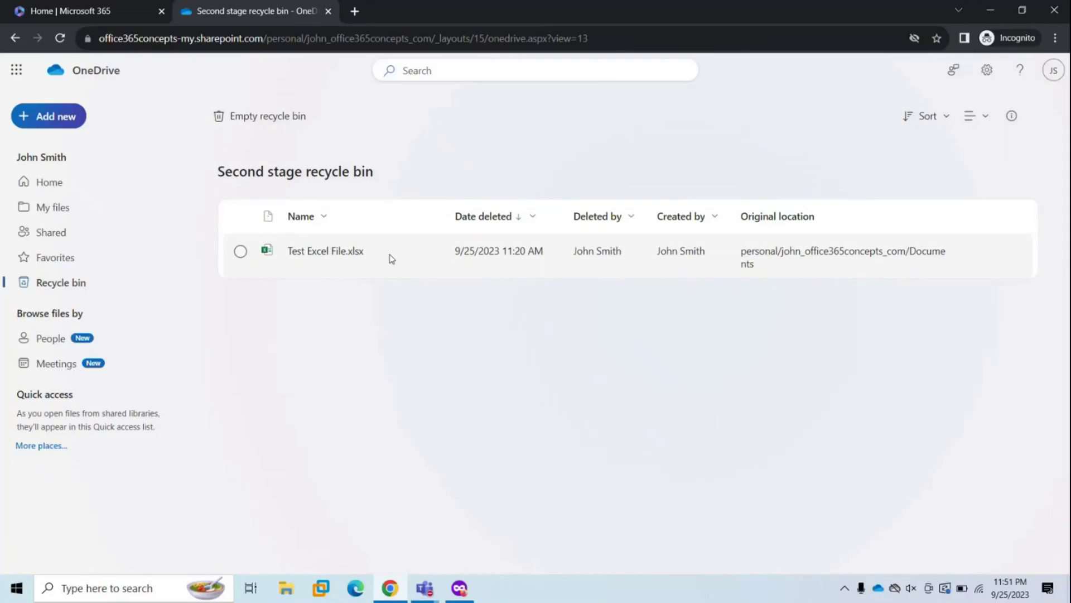
{"action": "left_click", "coordinate": [241, 253]}
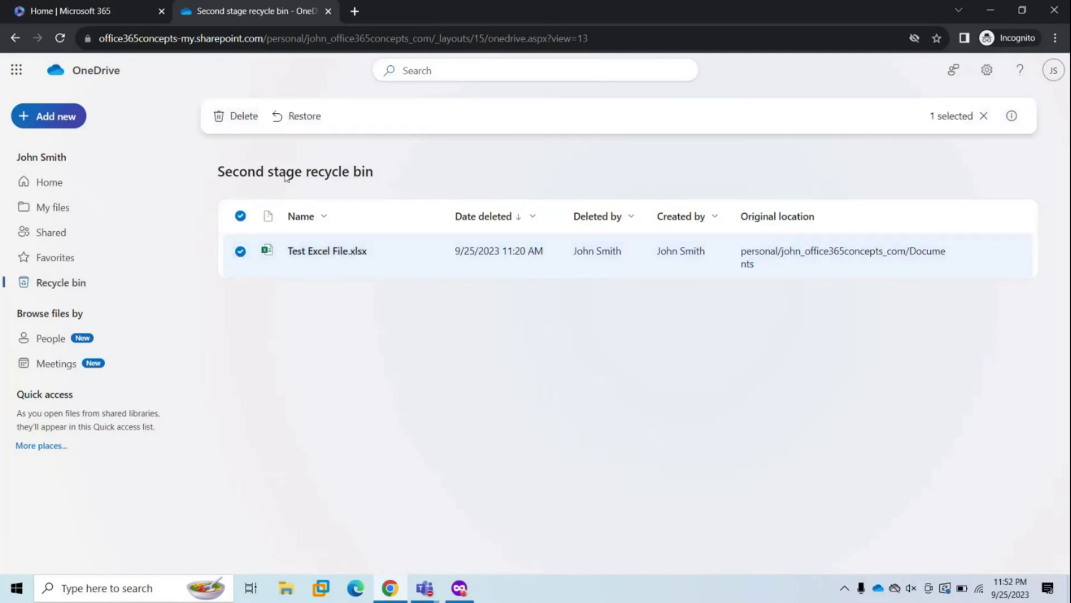
{"action": "left_click", "coordinate": [304, 117]}
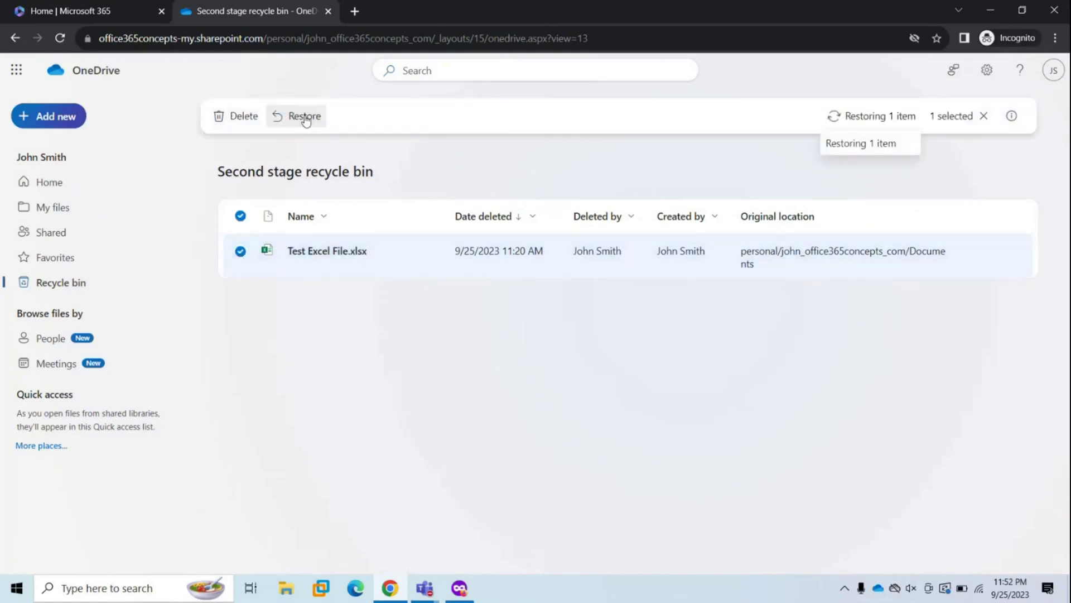
{"action": "left_click", "coordinate": [51, 208]}
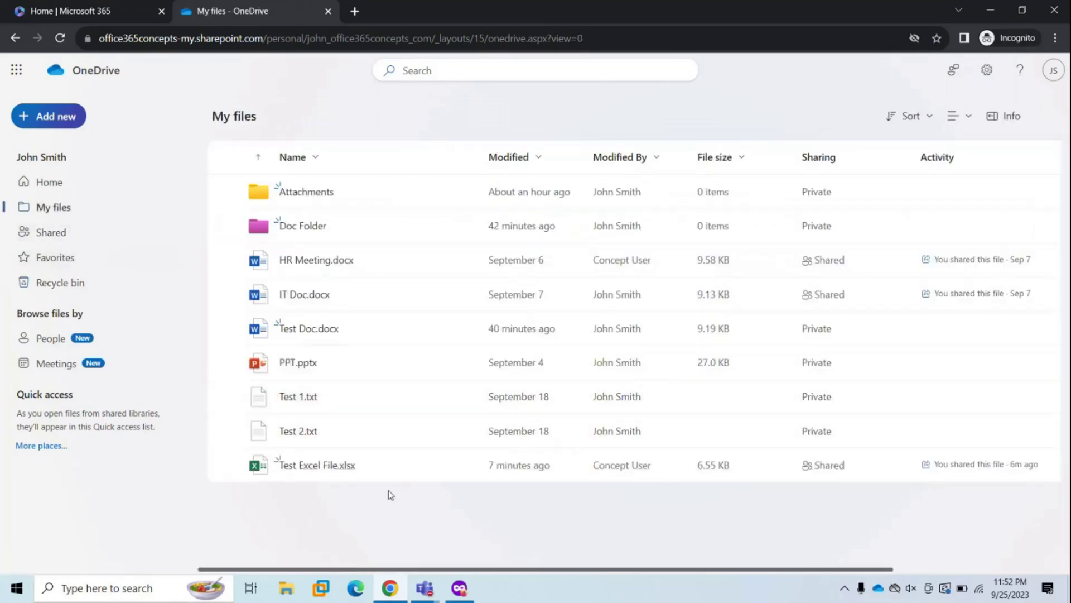
{"action": "mouse_move", "coordinate": [392, 473]}
{"action": "left_click", "coordinate": [987, 71]}
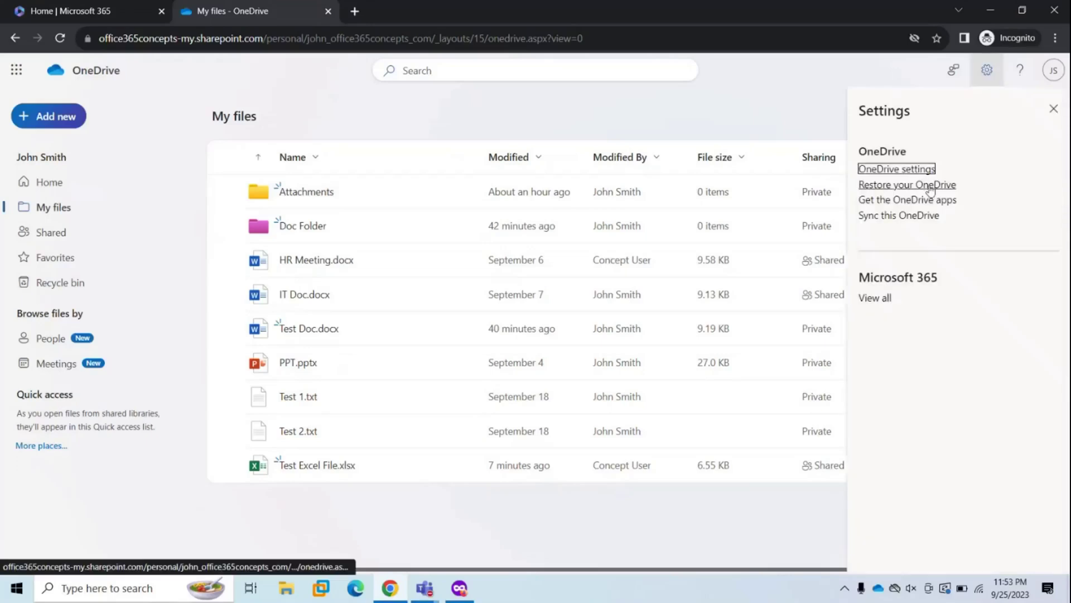
{"action": "left_click", "coordinate": [904, 187]}
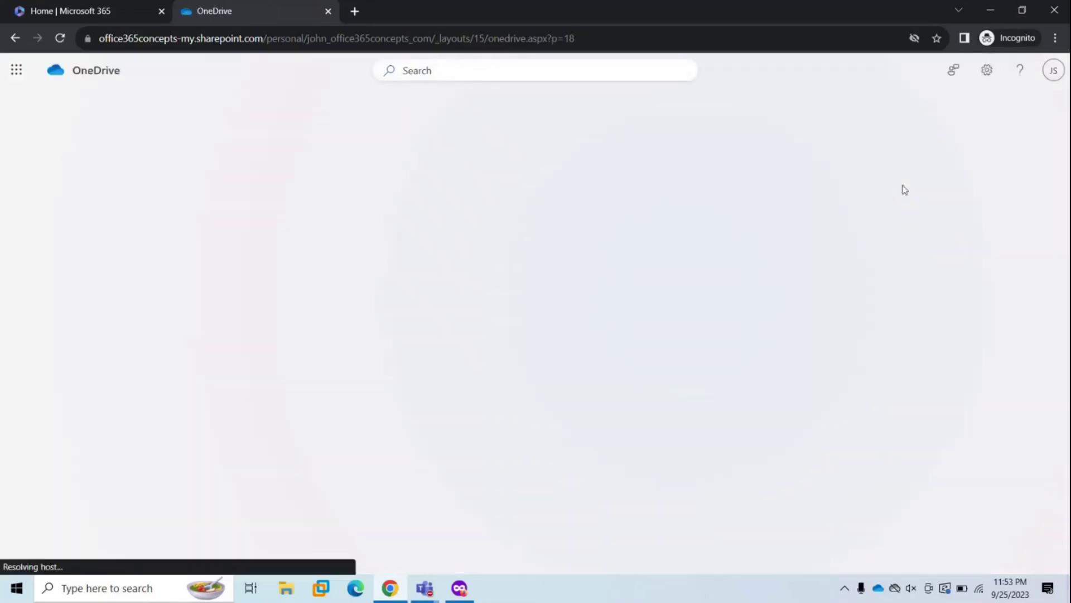
{"action": "left_click", "coordinate": [187, 217]}
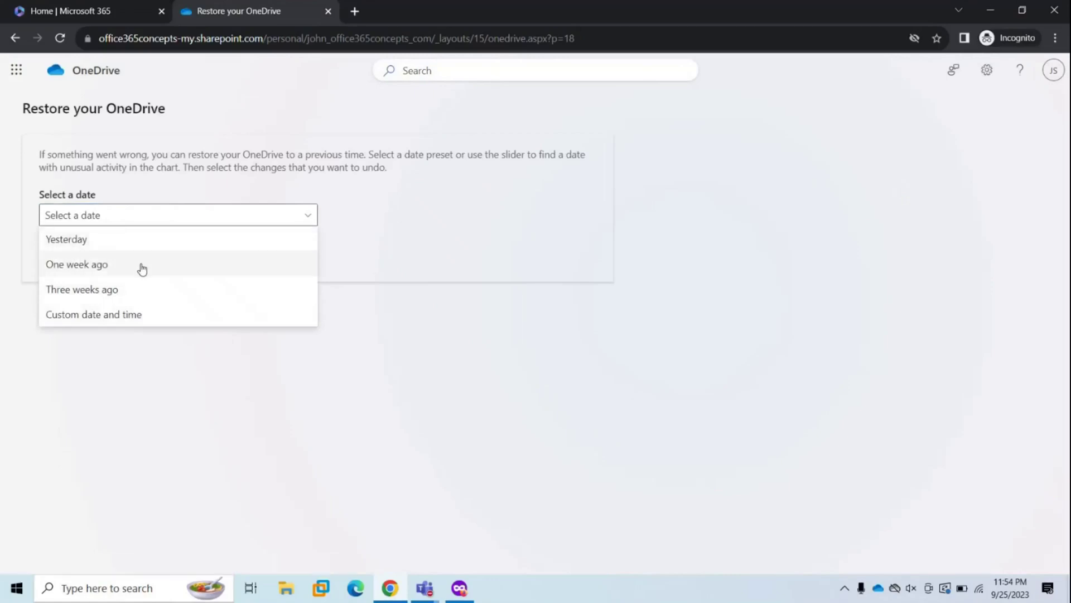
{"action": "left_click", "coordinate": [169, 316]}
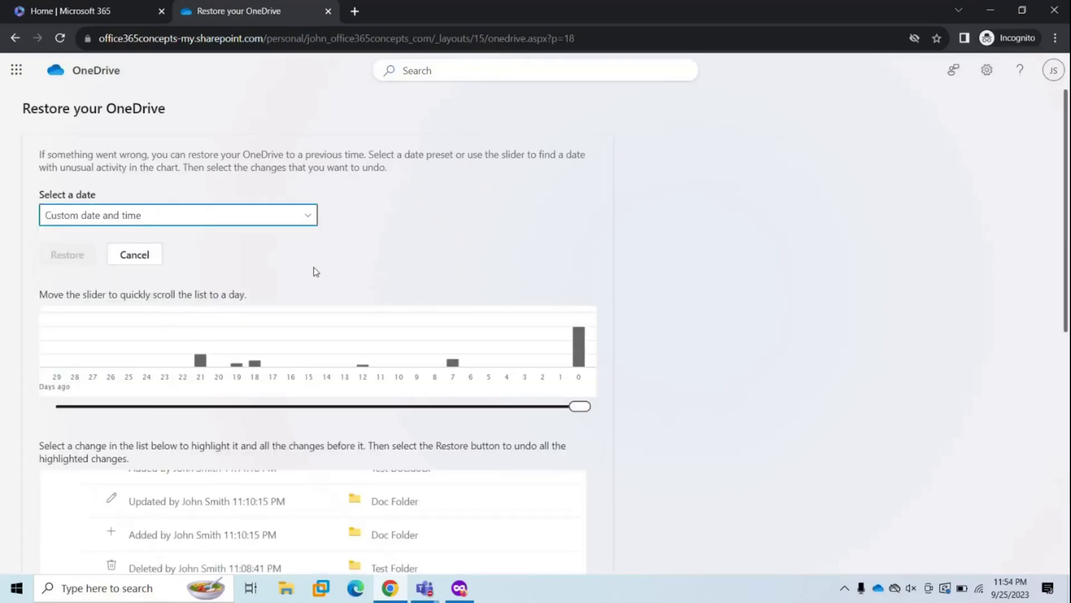
{"action": "scroll", "coordinate": [316, 272], "scroll_direction": "down", "scroll_amount": 4}
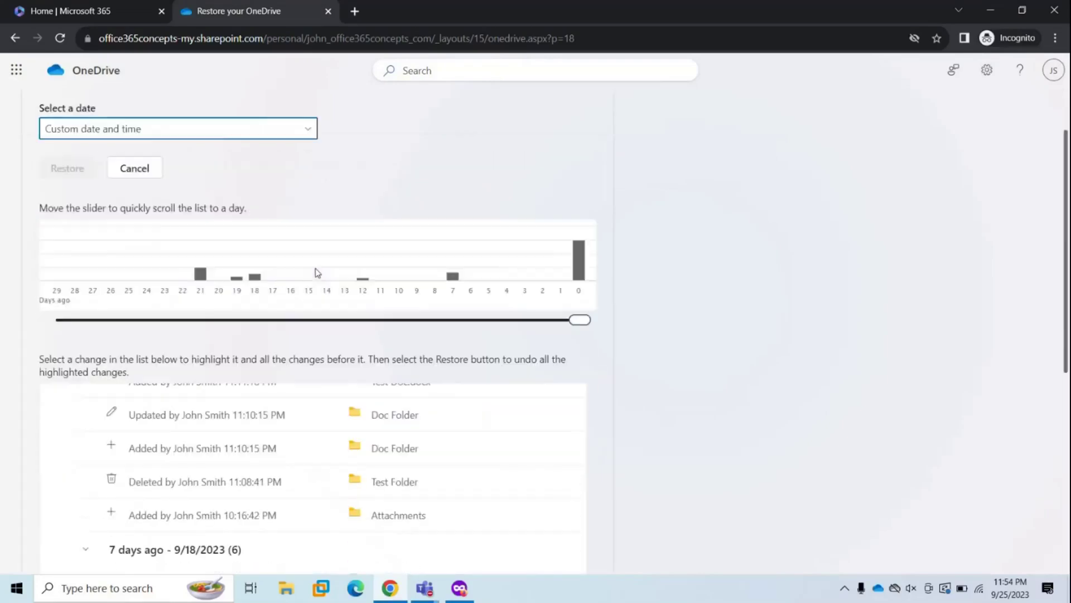
{"action": "scroll", "coordinate": [315, 273], "scroll_direction": "down", "scroll_amount": 3}
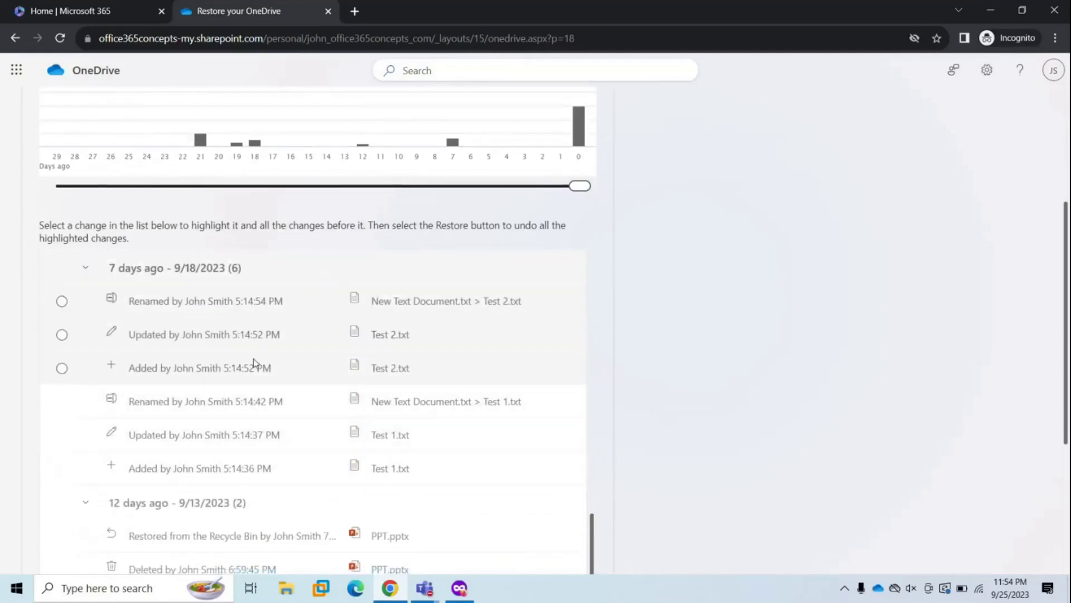
{"action": "scroll", "coordinate": [279, 361], "scroll_direction": "down", "scroll_amount": 1}
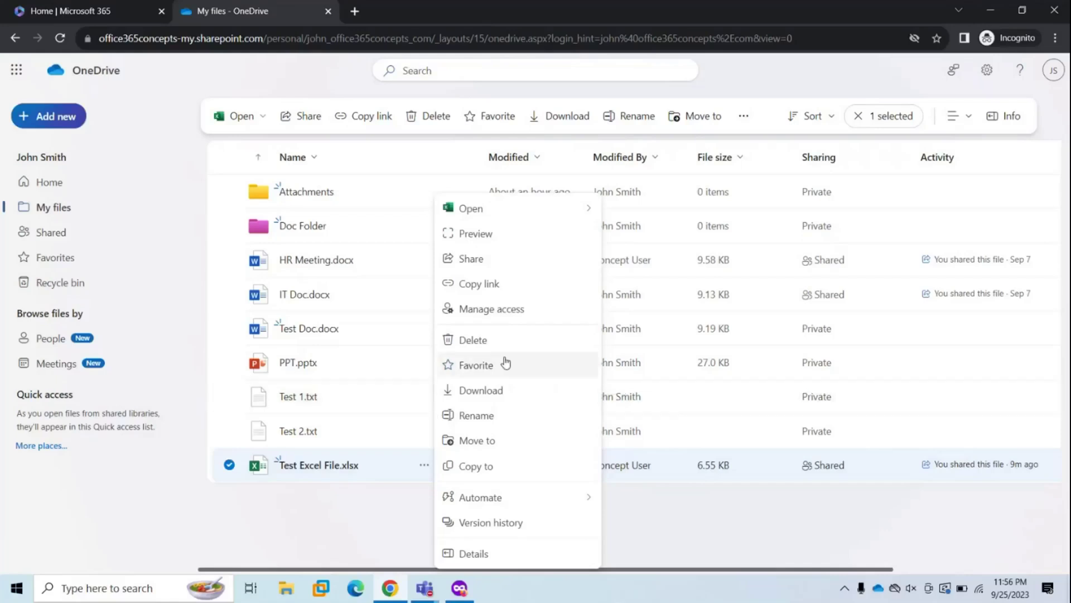
- Favorite Test Excel File.xlsx, then unfavorite it from the Favorites list
{"action": "left_click", "coordinate": [495, 364]}
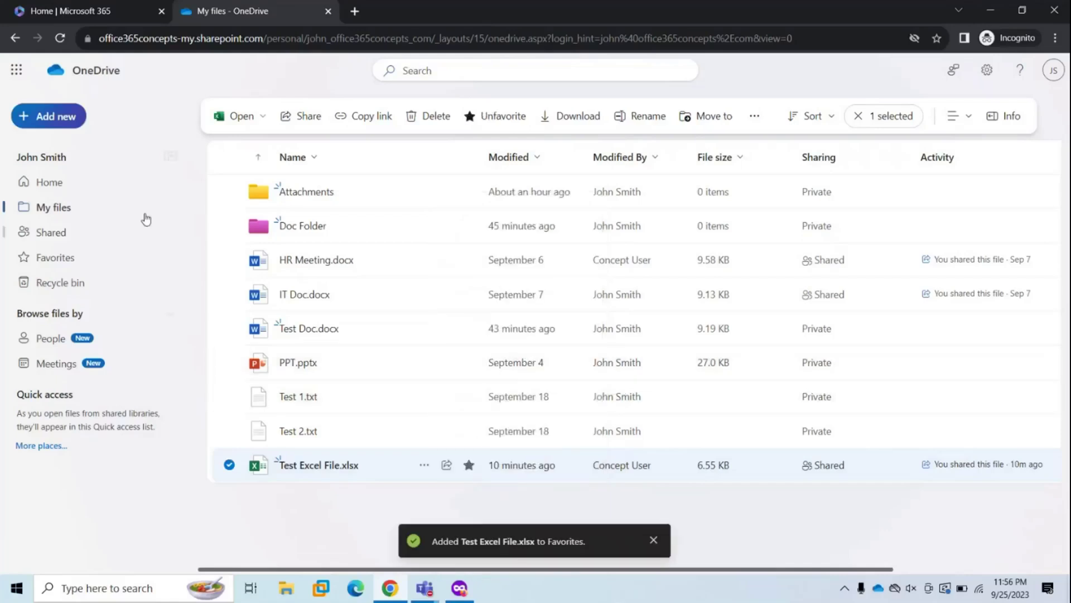
{"action": "left_click", "coordinate": [64, 269]}
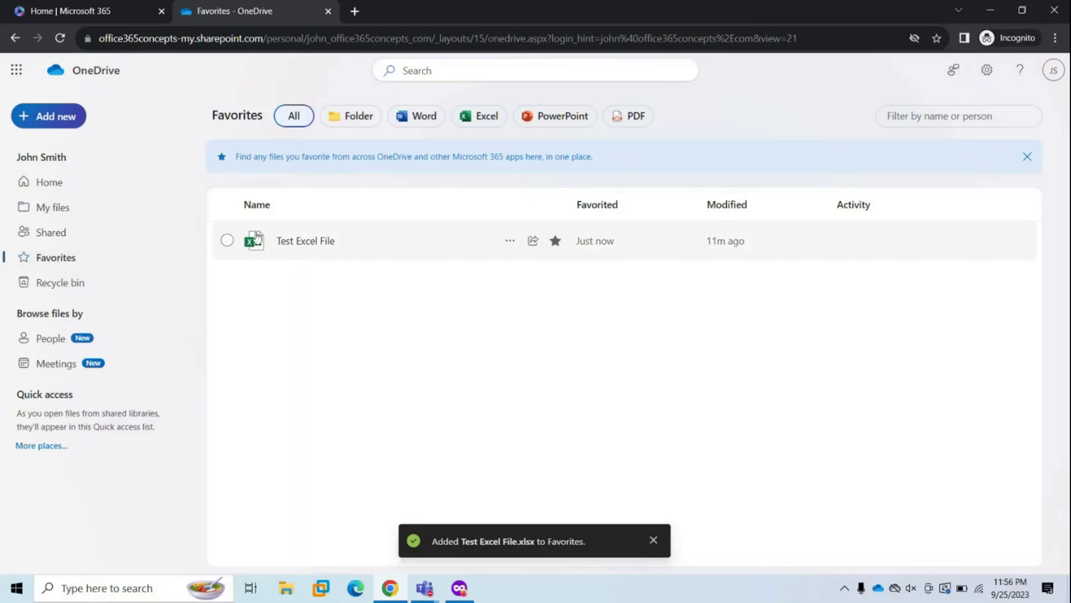
{"action": "left_click", "coordinate": [227, 241]}
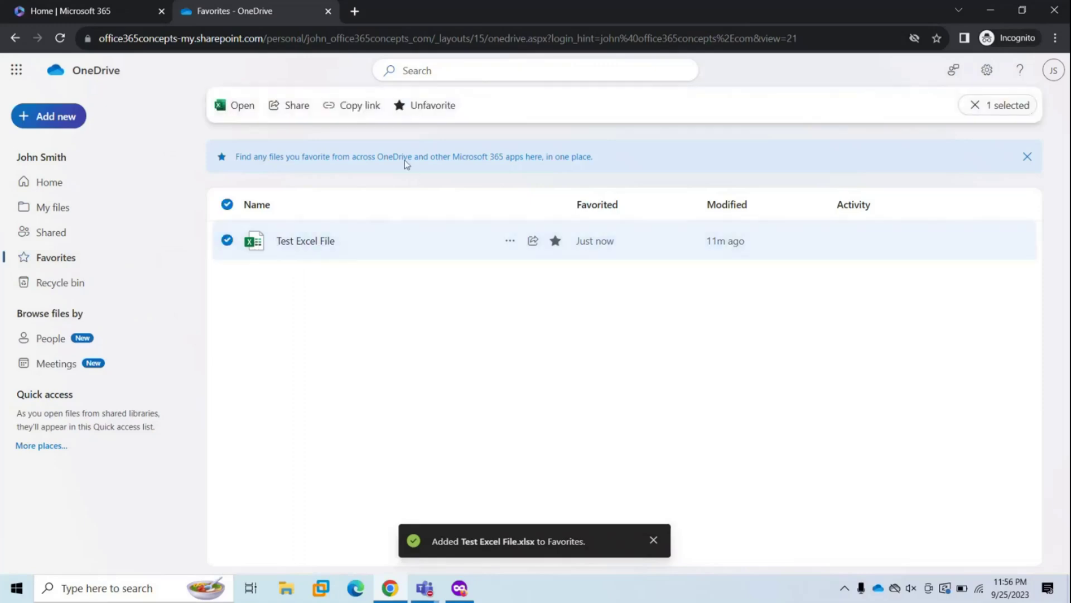
{"action": "left_click", "coordinate": [420, 105]}
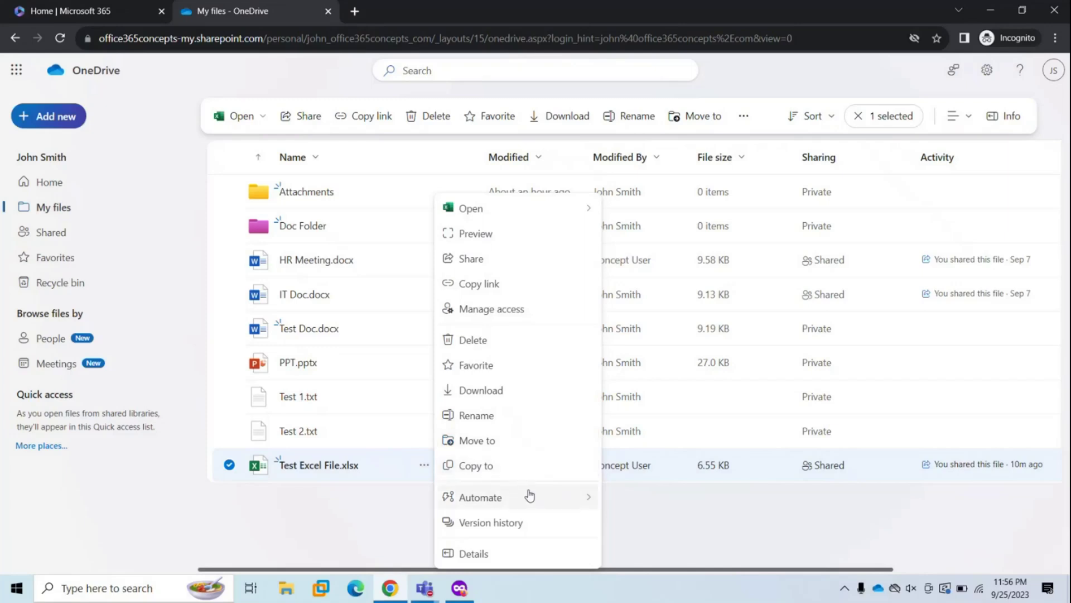
- Close the context menu for Test Excel File.xlsx, leaving the plain My files list
{"action": "mouse_move", "coordinate": [530, 497]}
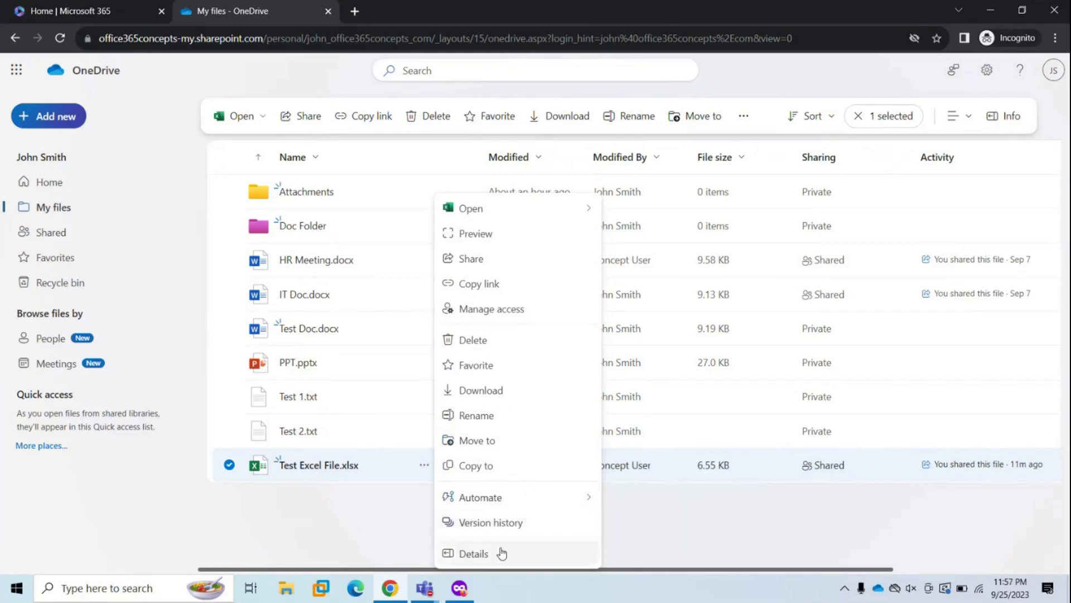
{"action": "left_click", "coordinate": [472, 498]}
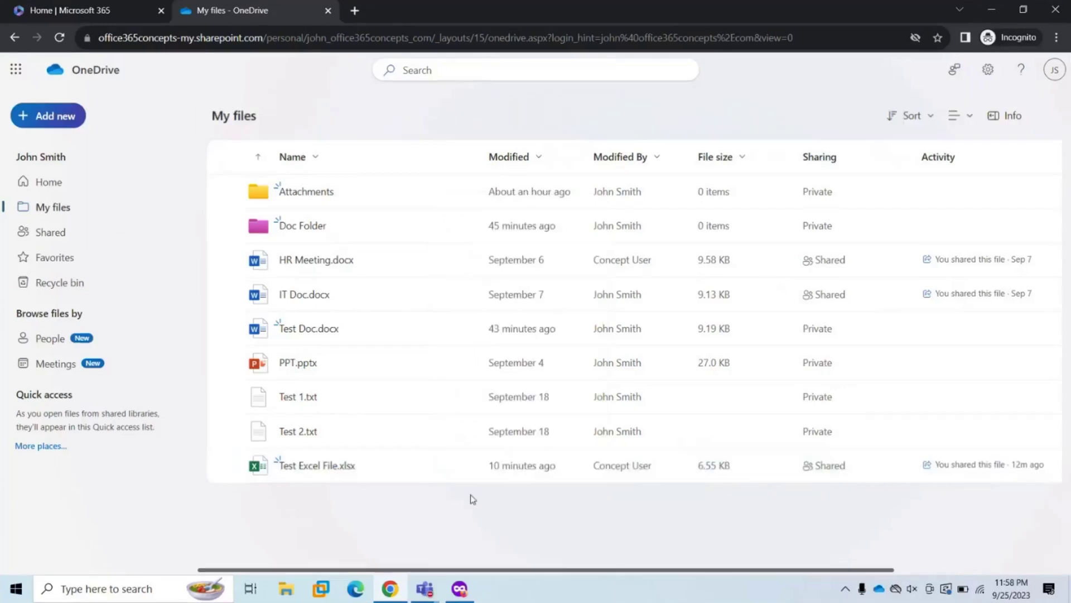